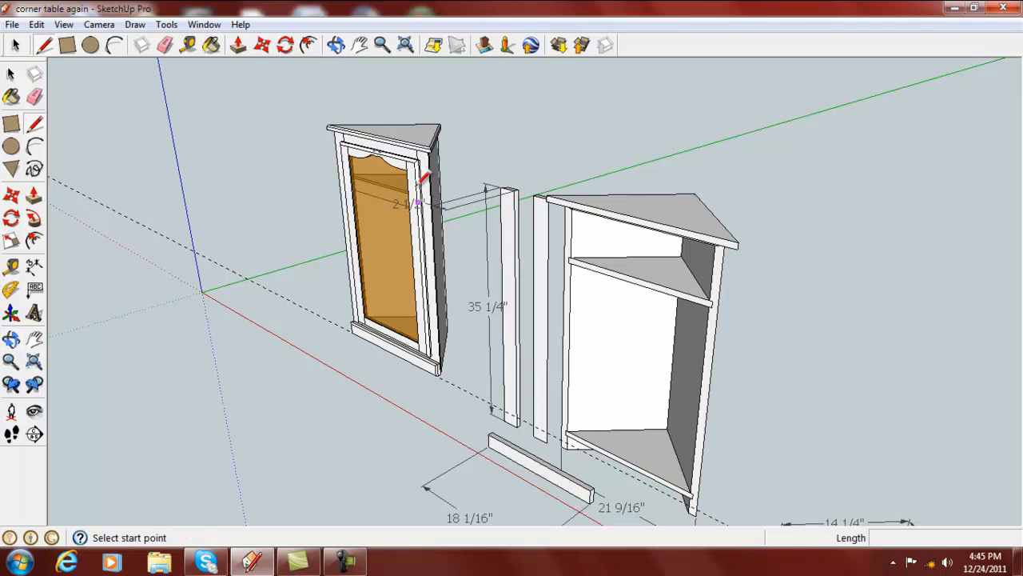
Examine the finished corner cabinet with its door, the open carcass beside it and the separate dimensioned parts
{"action": "scroll", "coordinate": [376, 231], "scroll_direction": "down", "scroll_amount": 3}
{"action": "scroll", "coordinate": [376, 232], "scroll_direction": "up", "scroll_amount": 5}
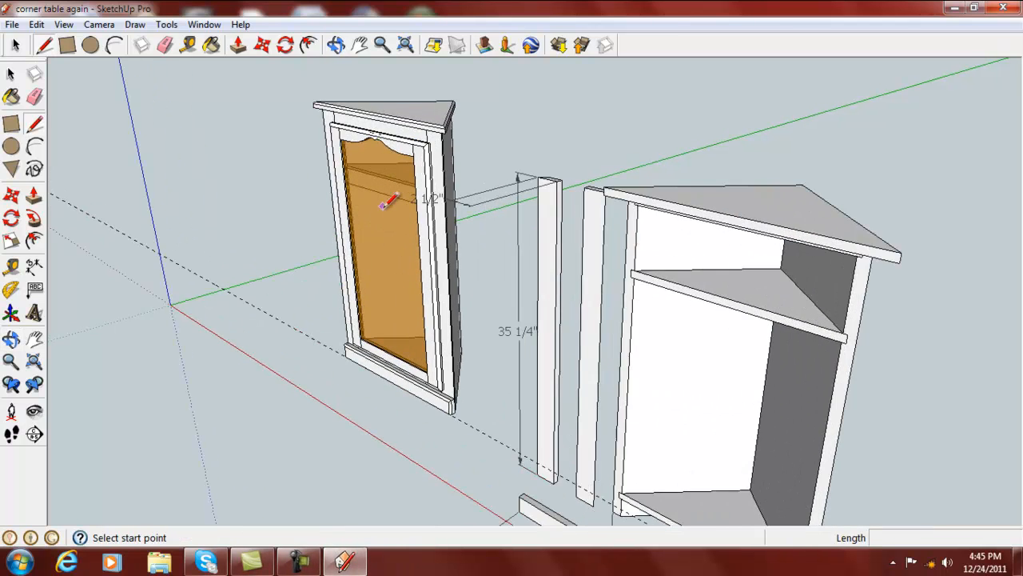
{"action": "scroll", "coordinate": [394, 232], "scroll_direction": "down", "scroll_amount": 2}
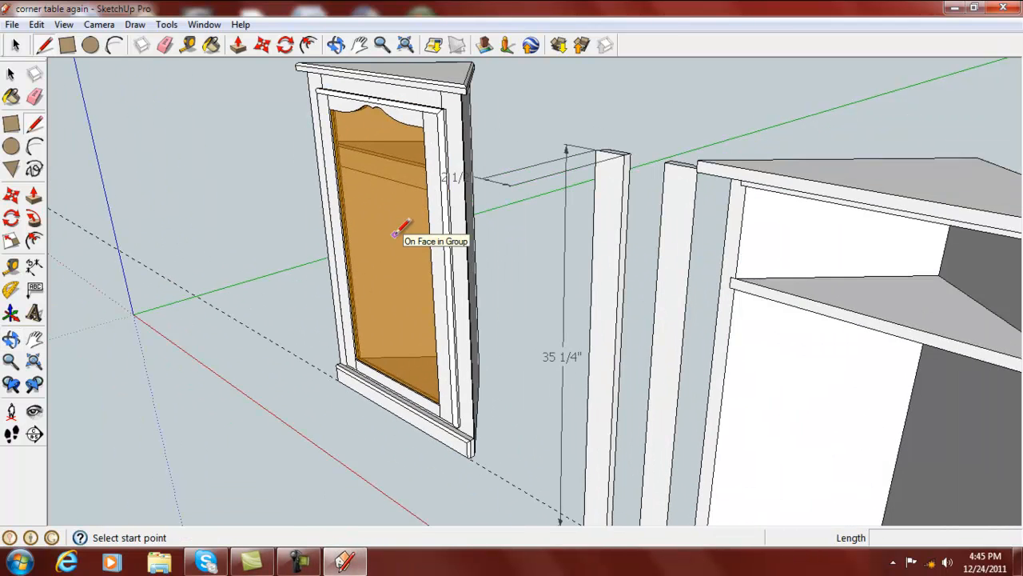
{"action": "scroll", "coordinate": [399, 284], "scroll_direction": "down", "scroll_amount": 2}
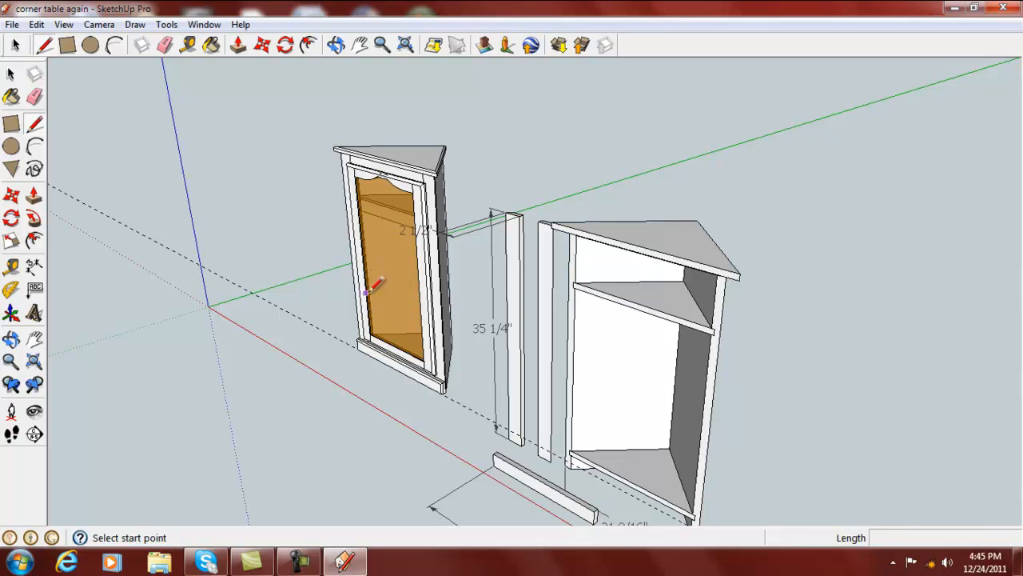
{"action": "scroll", "coordinate": [373, 286], "scroll_direction": "up", "scroll_amount": 3}
{"action": "mouse_move", "coordinate": [340, 243]}
{"action": "middle_mouse_down"}
{"action": "mouse_move", "coordinate": [389, 267]}
{"action": "mouse_move", "coordinate": [488, 256]}
{"action": "mouse_move", "coordinate": [587, 263]}
{"action": "mouse_move", "coordinate": [592, 298]}
{"action": "mouse_move", "coordinate": [400, 313]}
{"action": "mouse_move", "coordinate": [461, 264]}
{"action": "mouse_move", "coordinate": [507, 249]}
{"action": "middle_mouse_up"}
{"action": "key", "text": "l"}
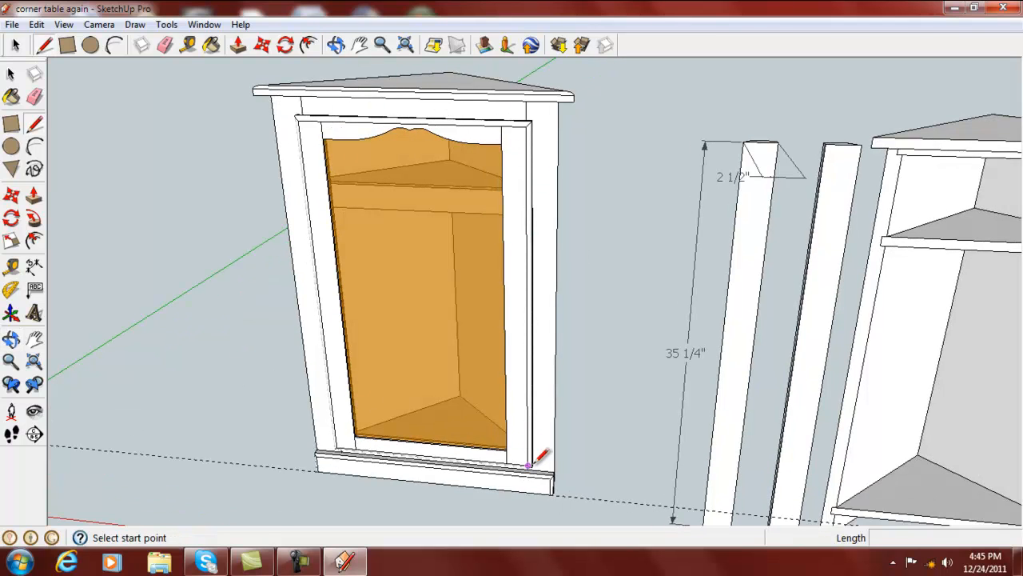
{"action": "scroll", "coordinate": [518, 142], "scroll_direction": "down", "scroll_amount": 1}
{"action": "scroll", "coordinate": [518, 141], "scroll_direction": "up", "scroll_amount": 5}
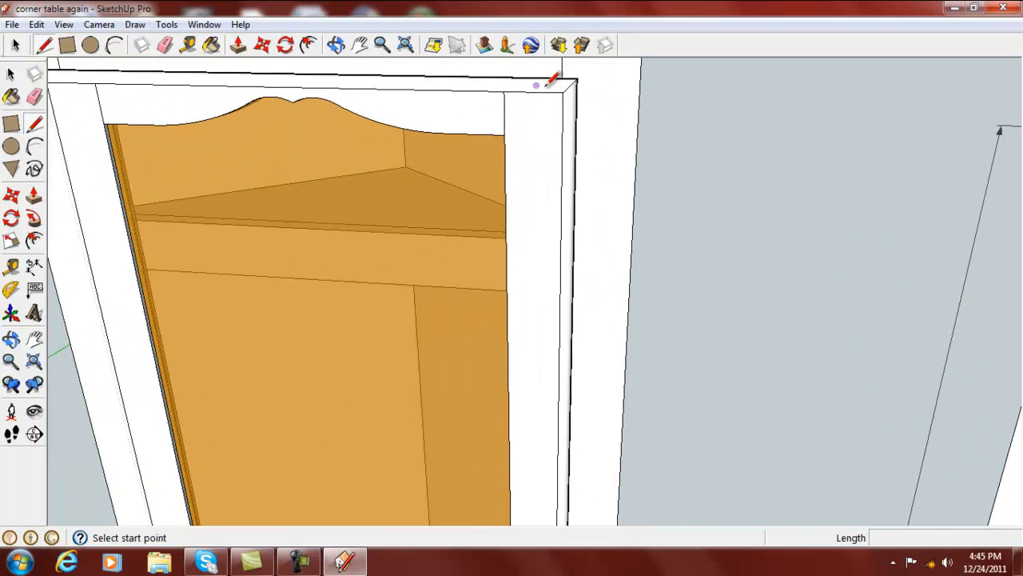
{"action": "scroll", "coordinate": [525, 190], "scroll_direction": "down", "scroll_amount": 5}
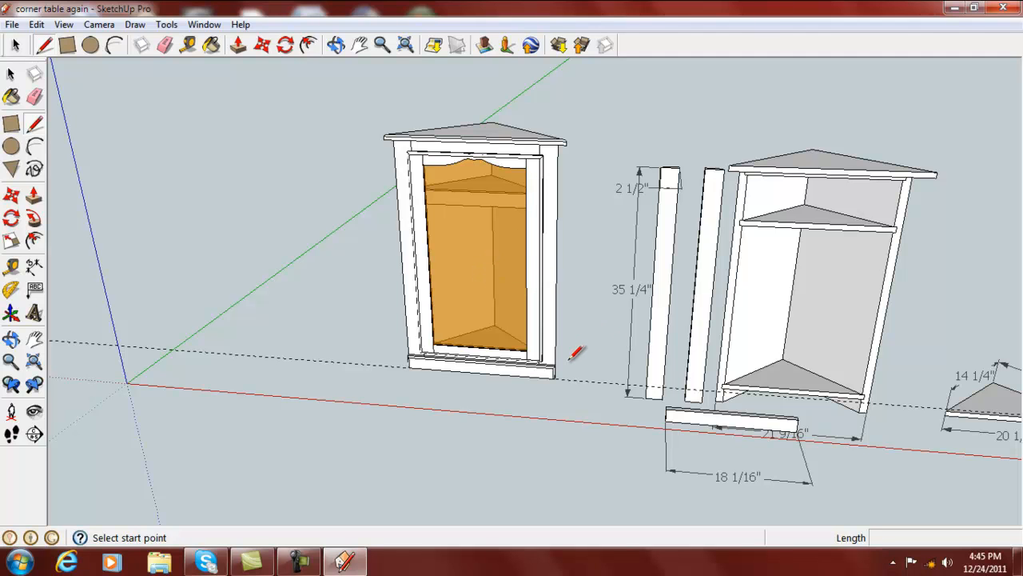
{"action": "middle_click_drag", "start_coordinate": [768, 349], "coordinate": [639, 451]}
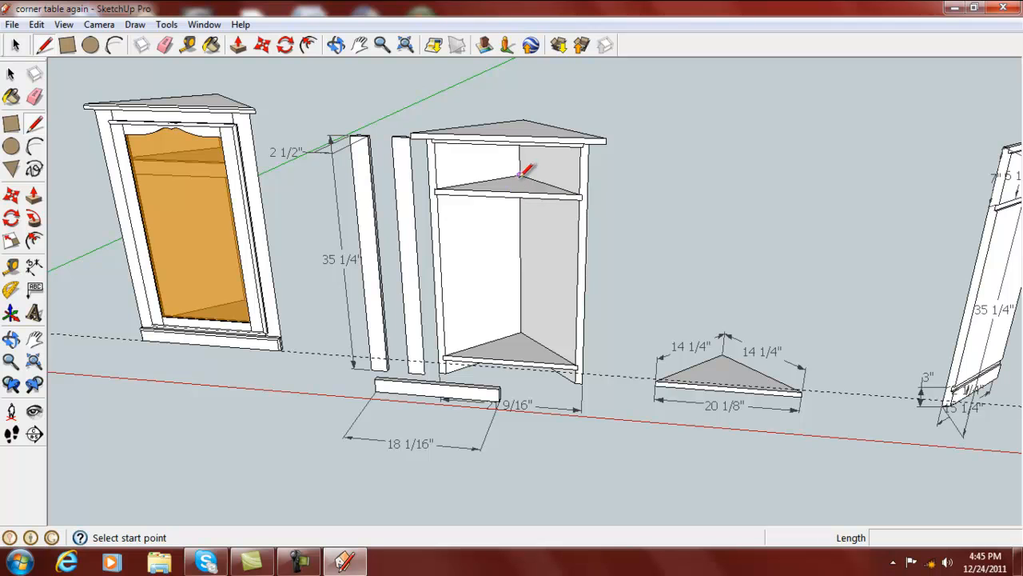
{"action": "mouse_move", "coordinate": [521, 221]}
{"action": "middle_mouse_down"}
{"action": "mouse_move", "coordinate": [514, 107]}
{"action": "mouse_move", "coordinate": [529, 128]}
{"action": "middle_mouse_up"}
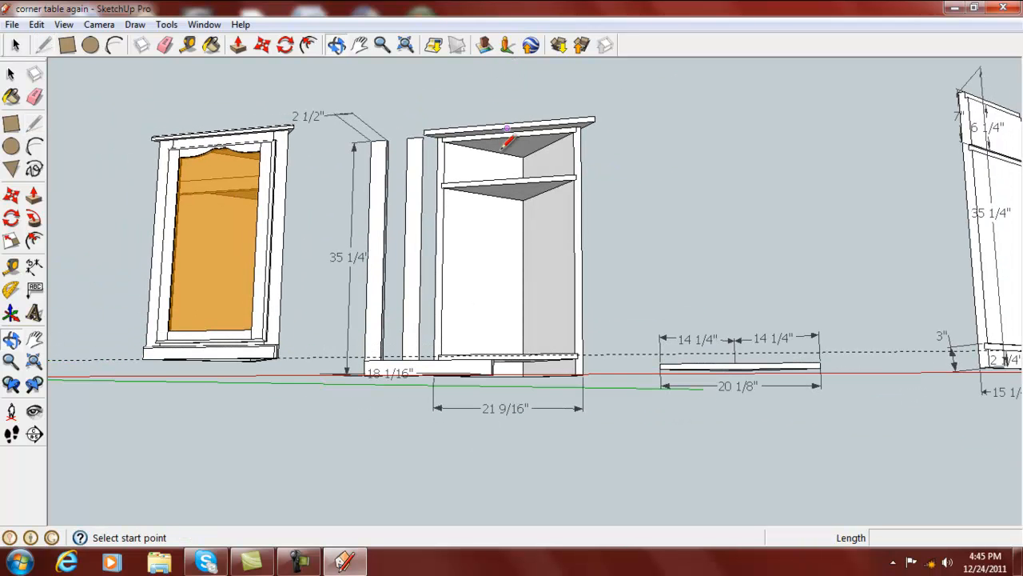
{"action": "mouse_move", "coordinate": [715, 157]}
{"action": "middle_mouse_down"}
{"action": "mouse_move", "coordinate": [685, 361]}
{"action": "mouse_move", "coordinate": [695, 330]}
{"action": "middle_mouse_up"}
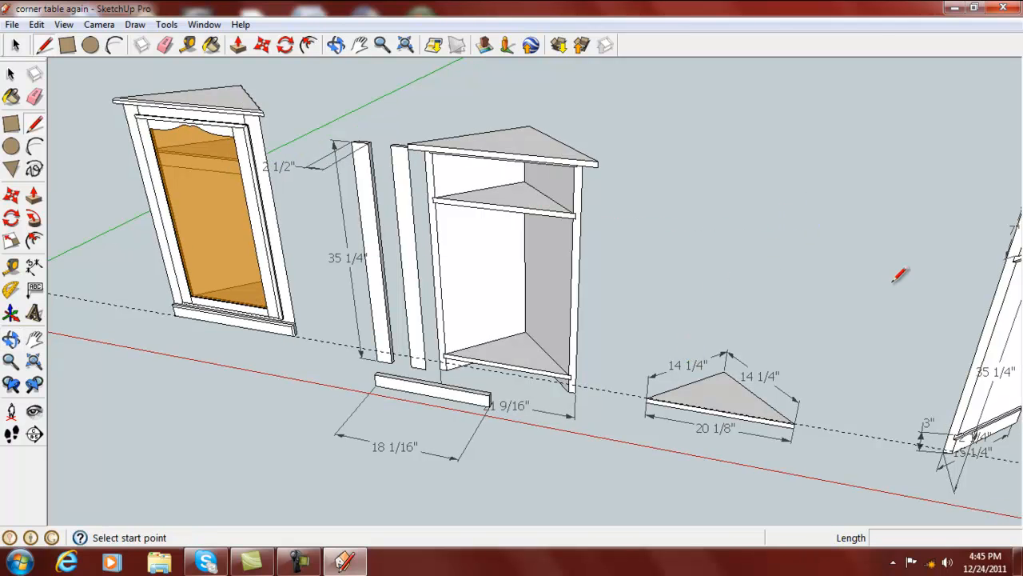
{"action": "middle_click_drag", "start_coordinate": [933, 286], "coordinate": [764, 302]}
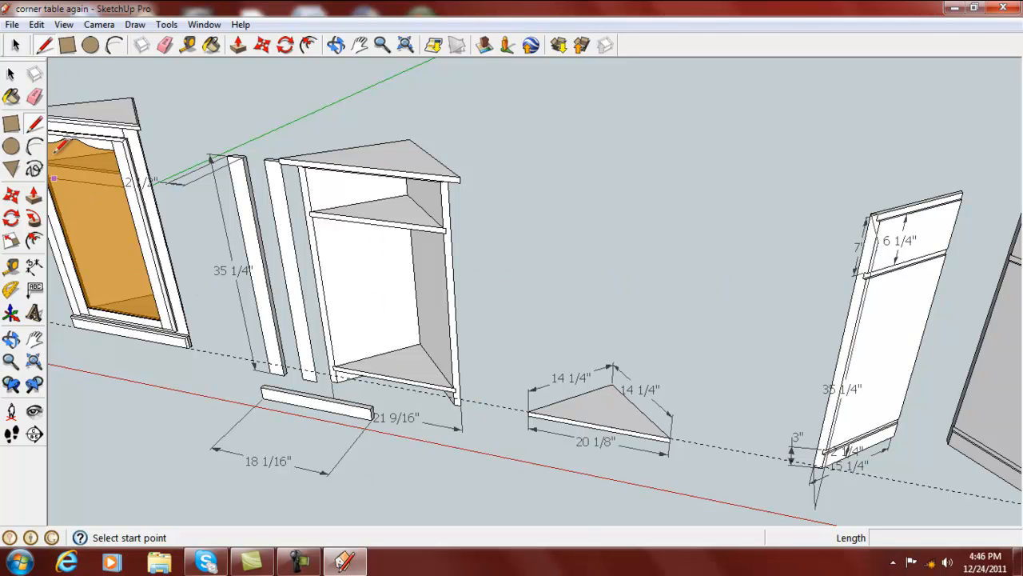
Move the open carcass's right side panel about 12 7/8" outward and its left side panel about 9 11/16" away from the shelves
{"action": "left_click", "coordinate": [10, 197]}
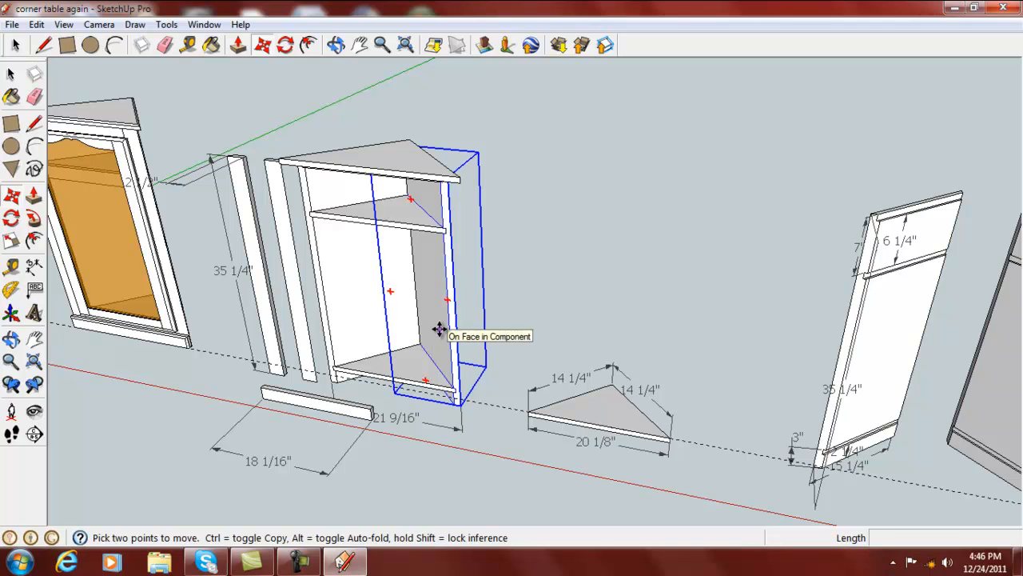
{"action": "left_click", "coordinate": [441, 329]}
{"action": "left_click", "coordinate": [525, 324]}
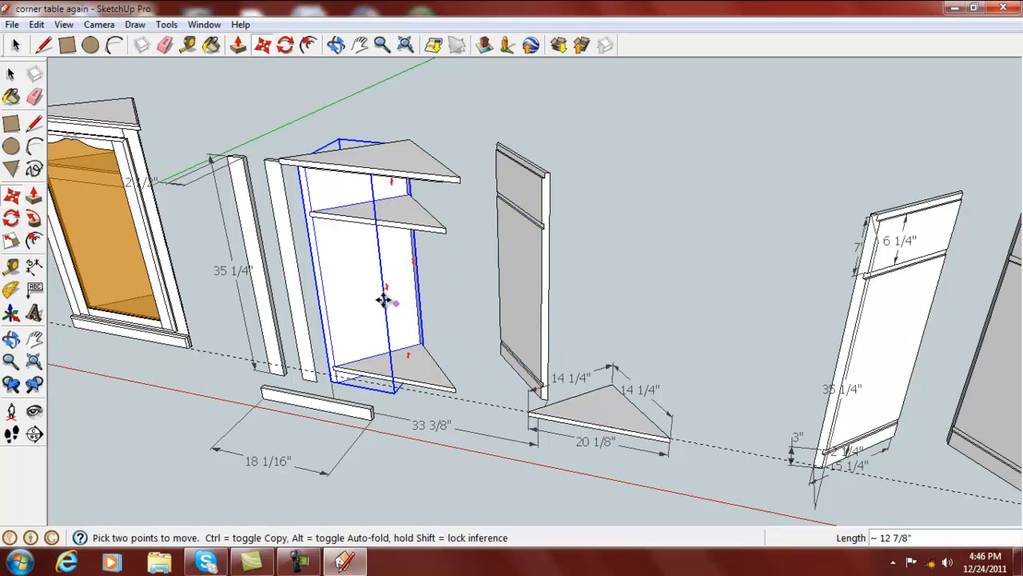
{"action": "left_click", "coordinate": [355, 294]}
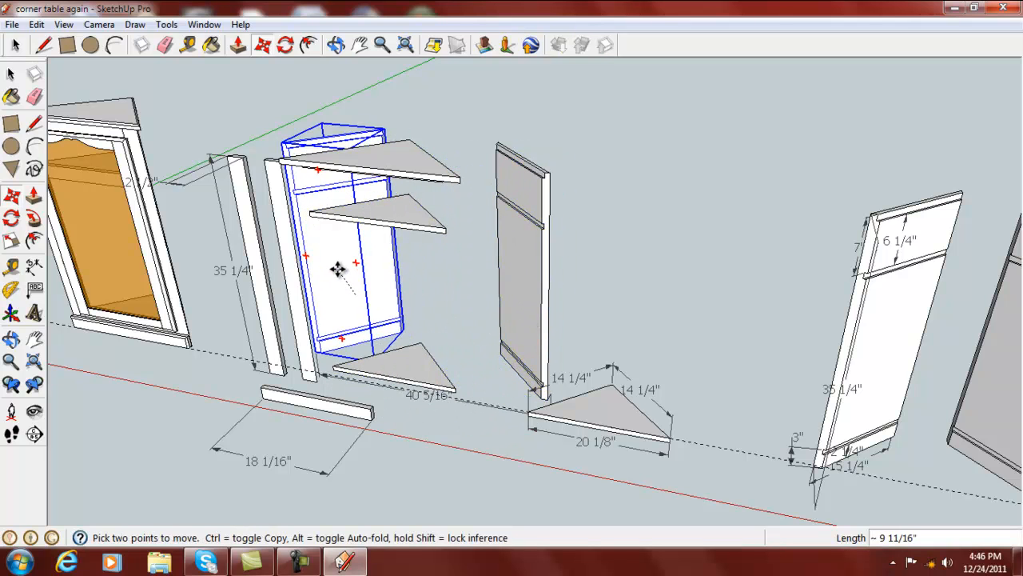
{"action": "left_click", "coordinate": [337, 269]}
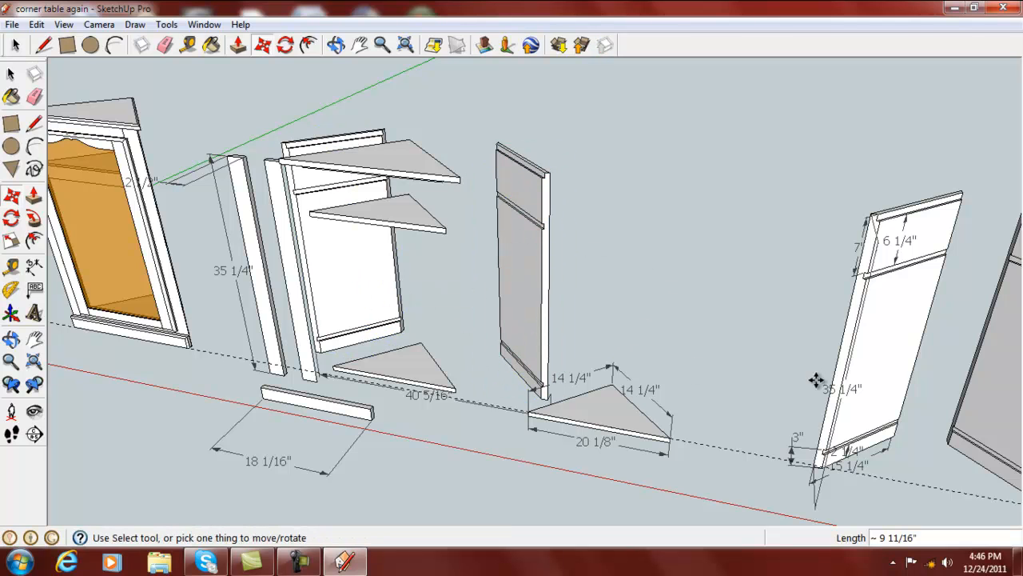
Move the two loose front stiles away from the carcass toward the finished cabinet, shifting the one nearest the carcass about 13 11/16"
{"action": "middle_click_drag", "start_coordinate": [719, 315], "coordinate": [301, 350]}
{"action": "middle_click_drag", "start_coordinate": [722, 405], "coordinate": [638, 400]}
{"action": "left_click", "coordinate": [476, 283]}
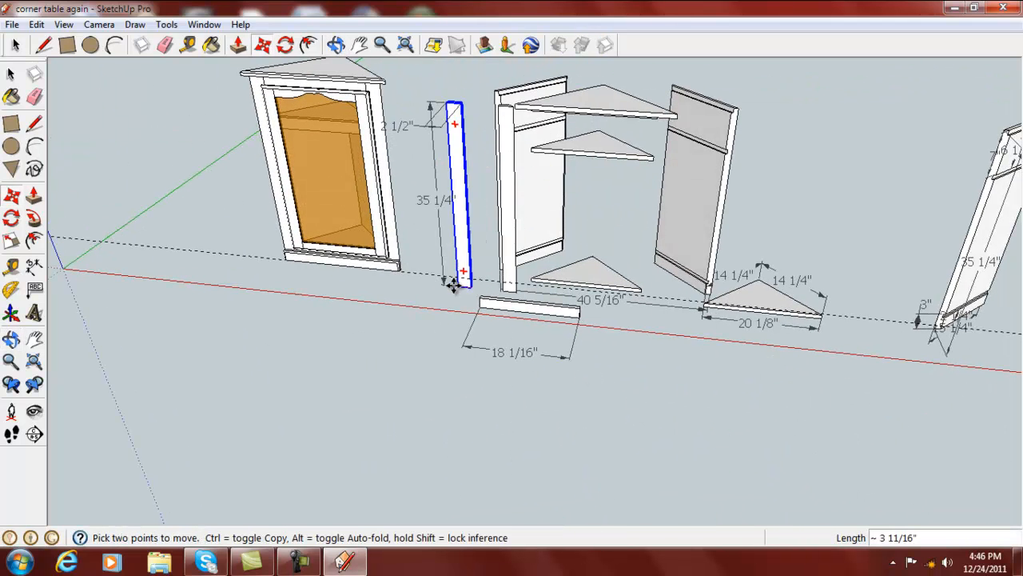
{"action": "left_click", "coordinate": [421, 279]}
{"action": "left_click", "coordinate": [508, 284]}
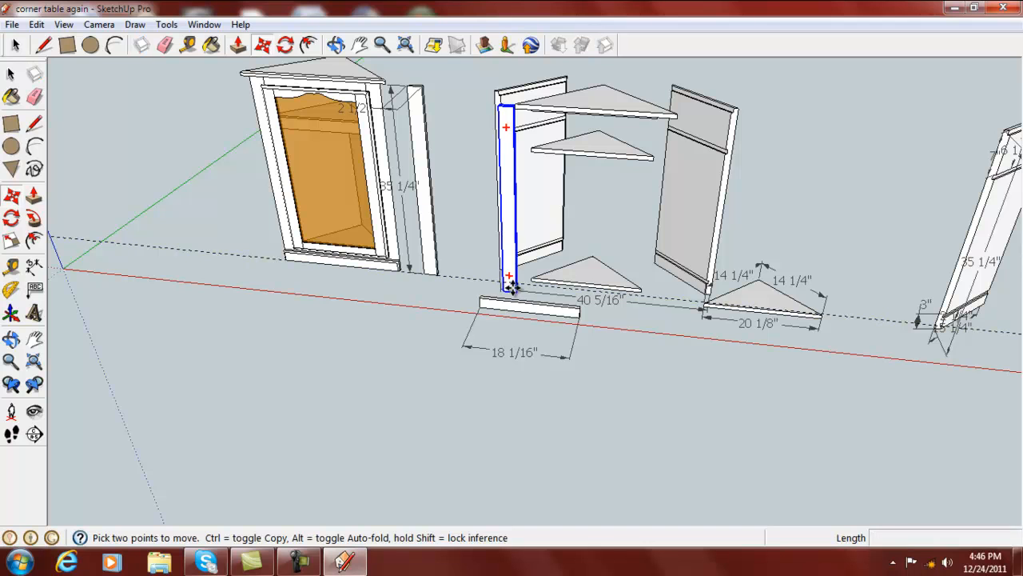
{"action": "left_click", "coordinate": [458, 270]}
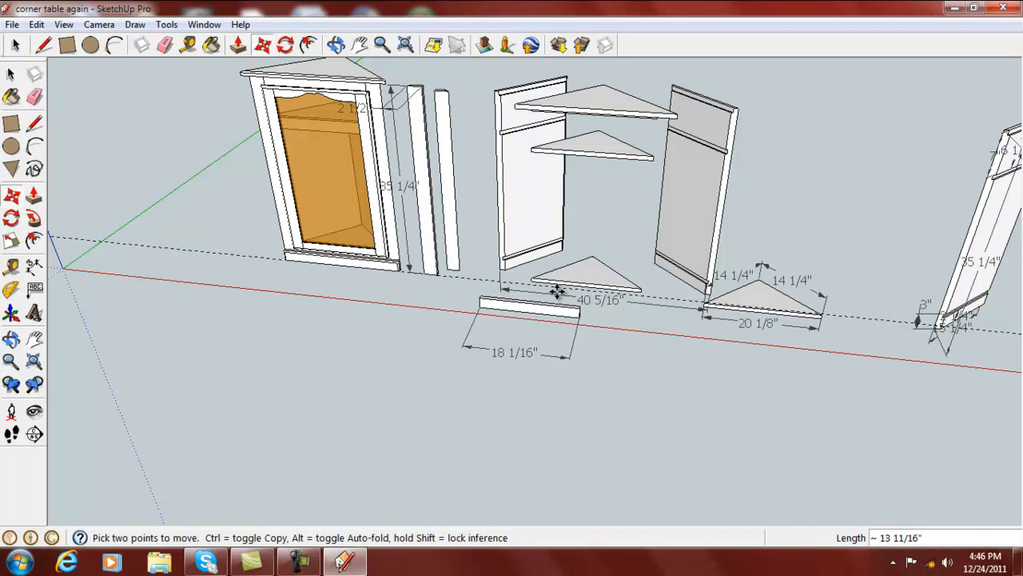
Move the left side panel by the front corner of its lower dado onto the matching corner of the bottom shelf
{"action": "left_click", "coordinate": [676, 183]}
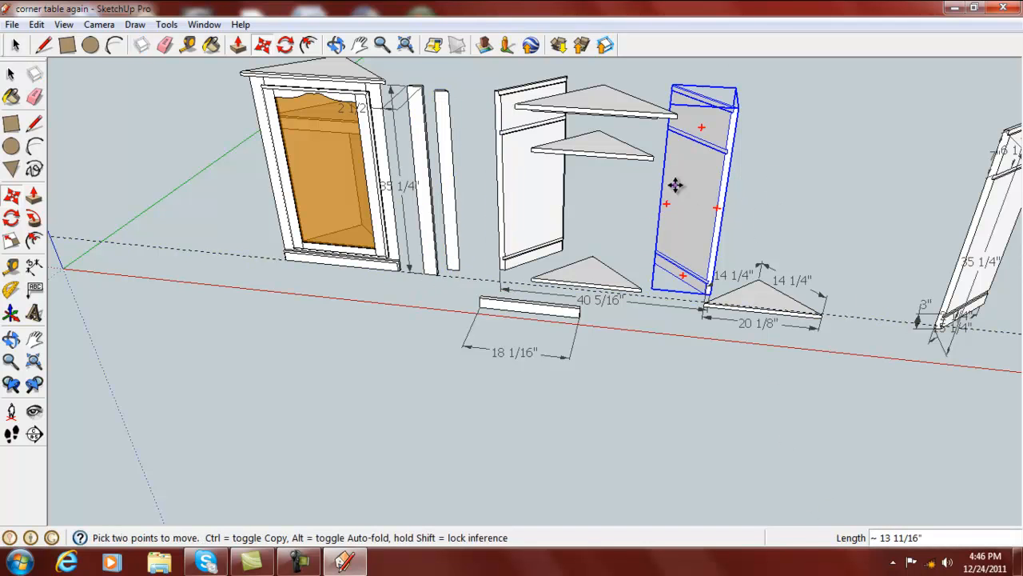
{"action": "scroll", "coordinate": [680, 155], "scroll_direction": "up", "scroll_amount": 4}
{"action": "scroll", "coordinate": [720, 76], "scroll_direction": "up", "scroll_amount": 4}
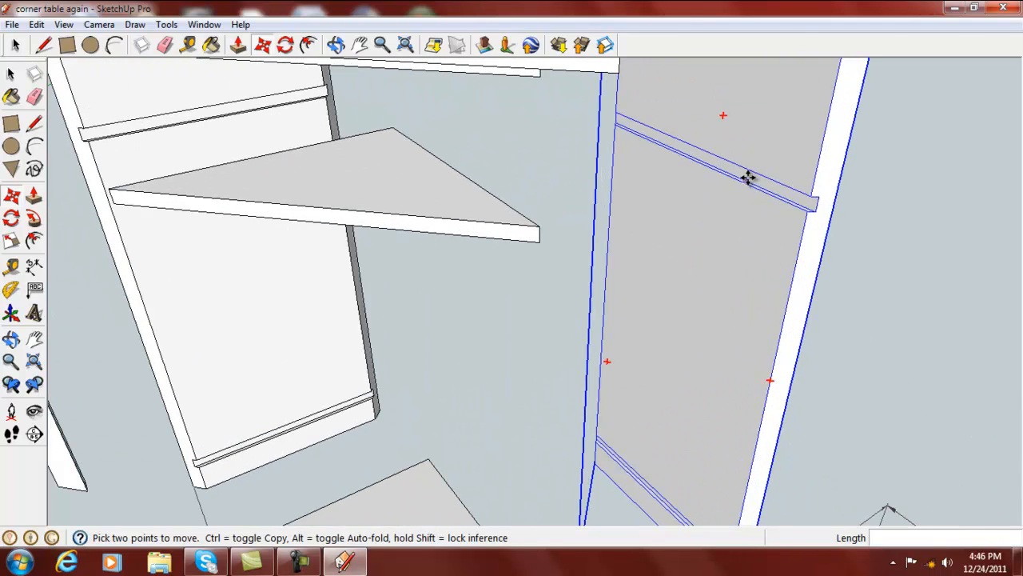
{"action": "scroll", "coordinate": [804, 207], "scroll_direction": "down", "scroll_amount": 5}
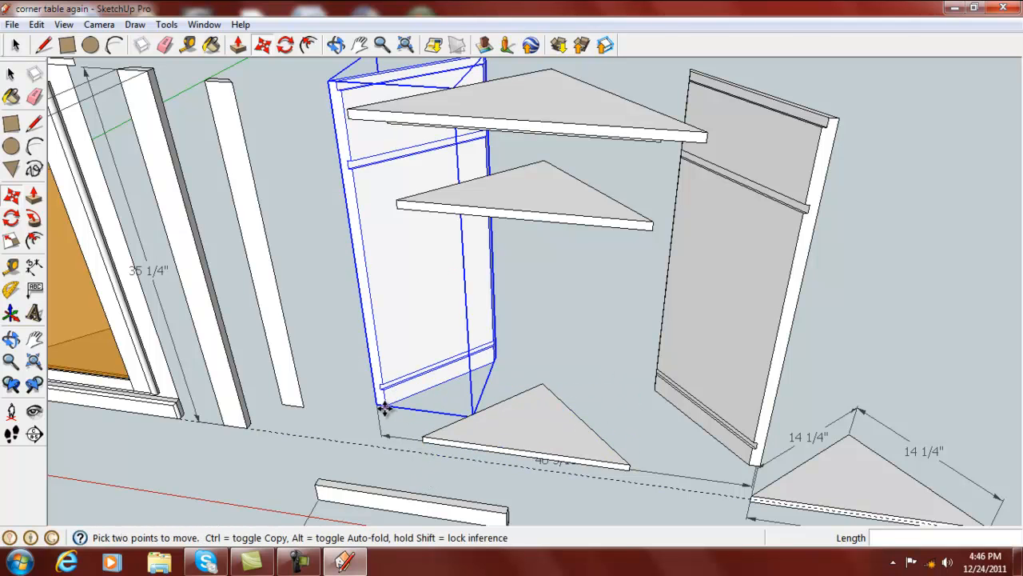
{"action": "scroll", "coordinate": [381, 396], "scroll_direction": "up", "scroll_amount": 4}
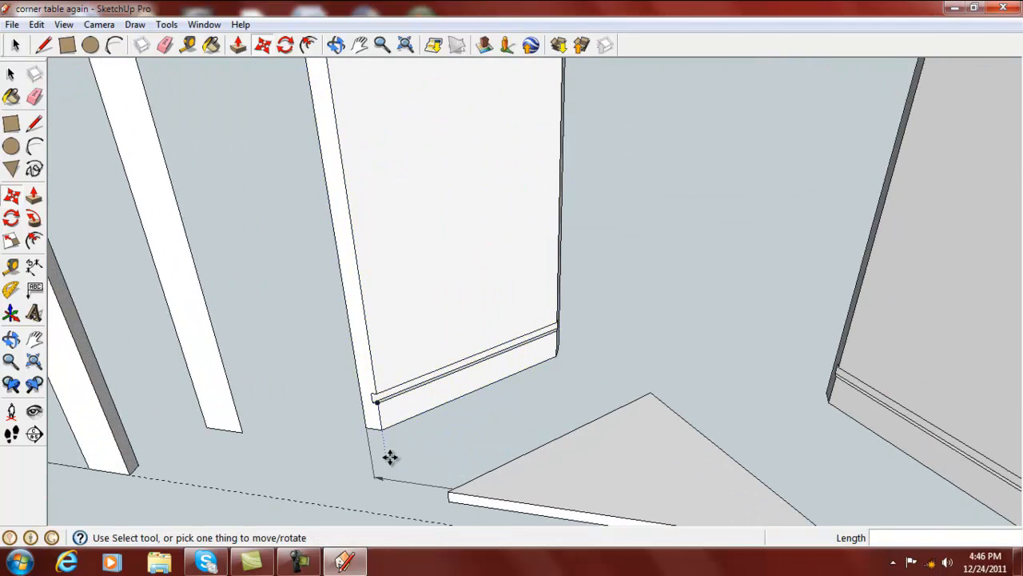
{"action": "middle_click_drag", "start_coordinate": [387, 438], "coordinate": [425, 349]}
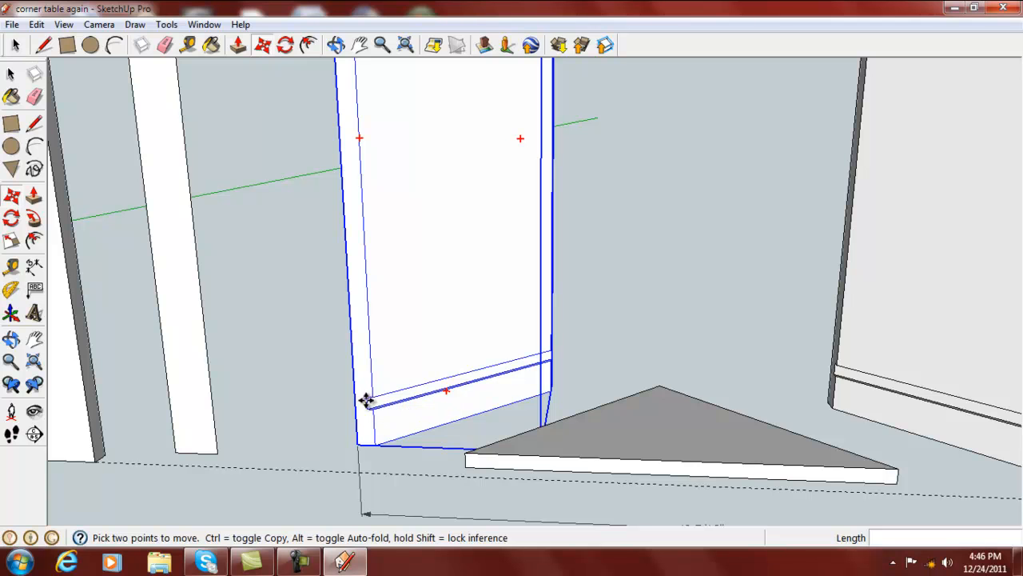
{"action": "scroll", "coordinate": [365, 400], "scroll_direction": "up", "scroll_amount": 5}
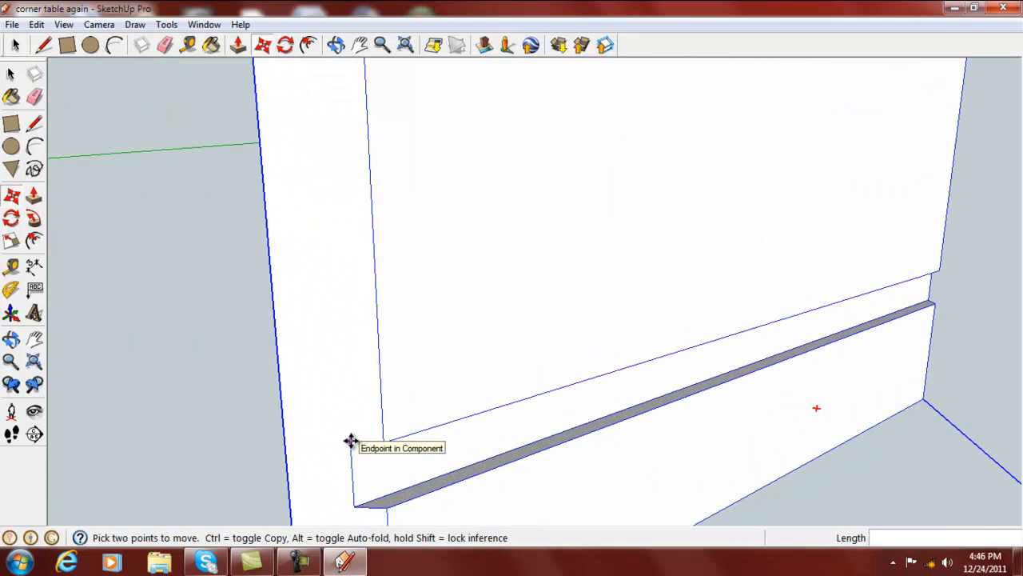
{"action": "scroll", "coordinate": [352, 436], "scroll_direction": "down", "scroll_amount": 5}
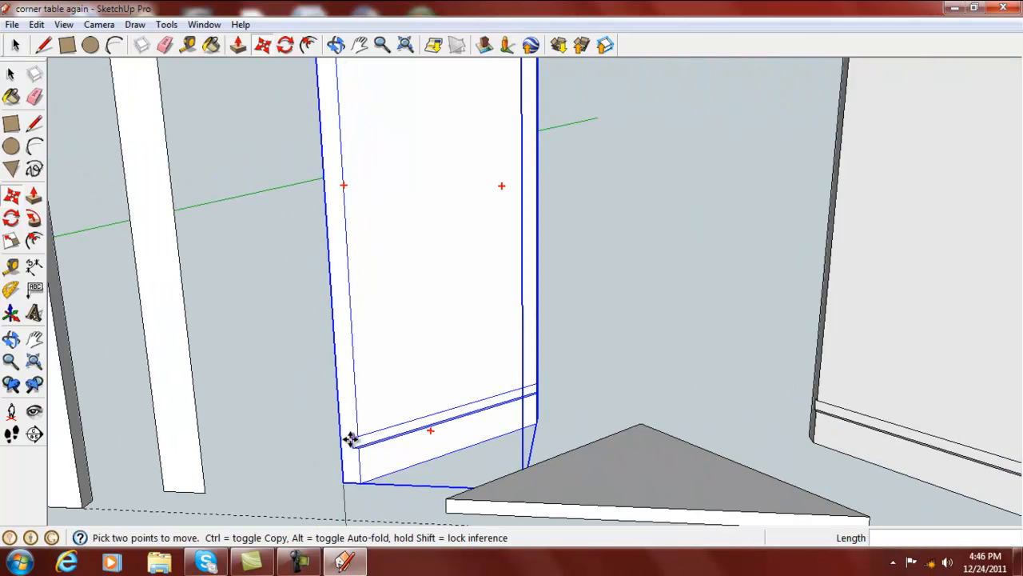
{"action": "left_click_drag", "start_coordinate": [350, 439], "coordinate": [453, 499]}
{"action": "scroll", "coordinate": [455, 479], "scroll_direction": "up", "scroll_amount": 3}
{"action": "middle_click_drag", "start_coordinate": [453, 475], "coordinate": [499, 436]}
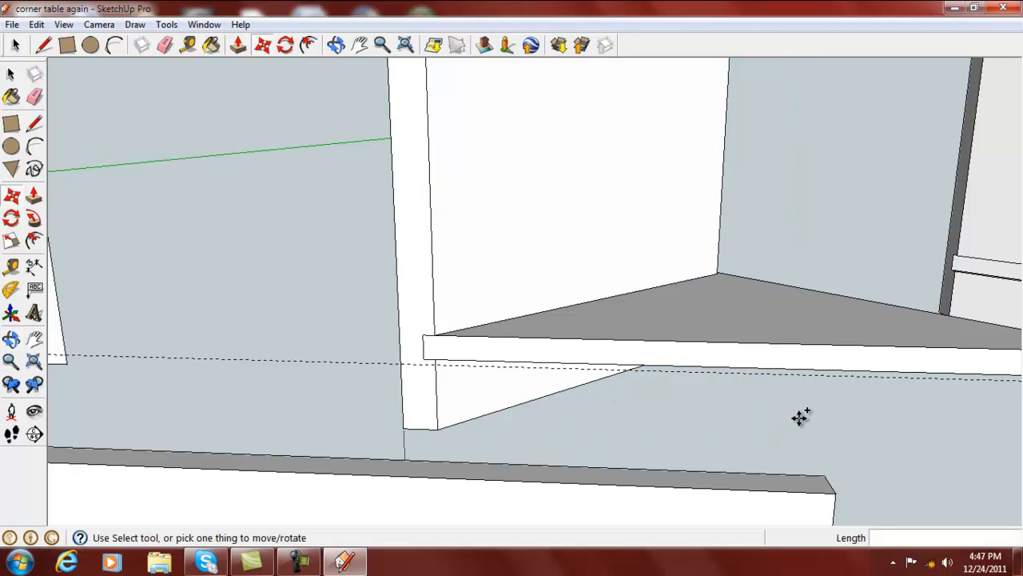
Move the right side panel by its lower dado's front corner onto the bottom shelf's right front corner
{"action": "middle_click_drag", "start_coordinate": [851, 418], "coordinate": [793, 320]}
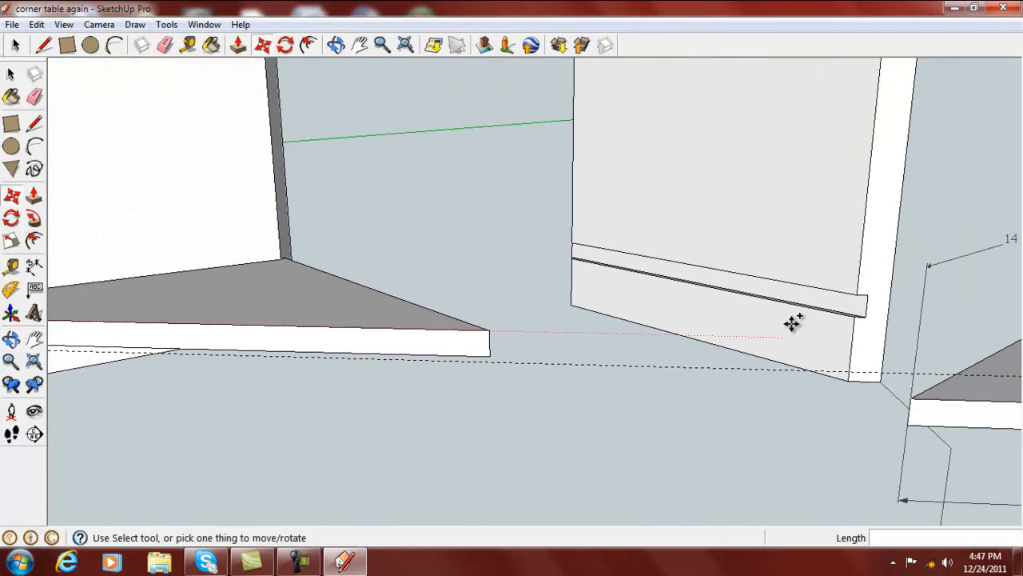
{"action": "left_click", "coordinate": [868, 295]}
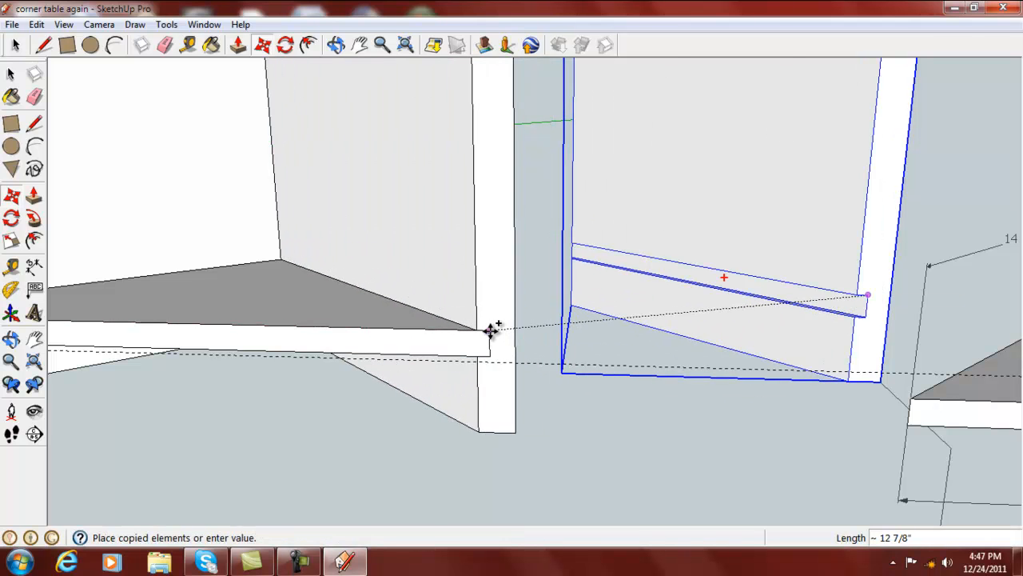
{"action": "left_click", "coordinate": [484, 331]}
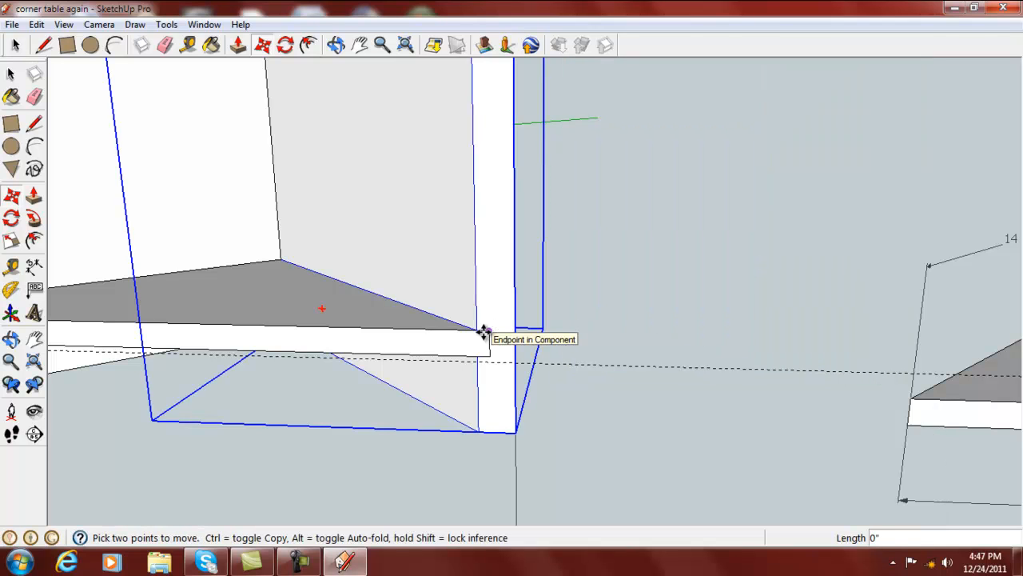
{"action": "left_click", "coordinate": [483, 331]}
{"action": "left_click", "coordinate": [491, 335]}
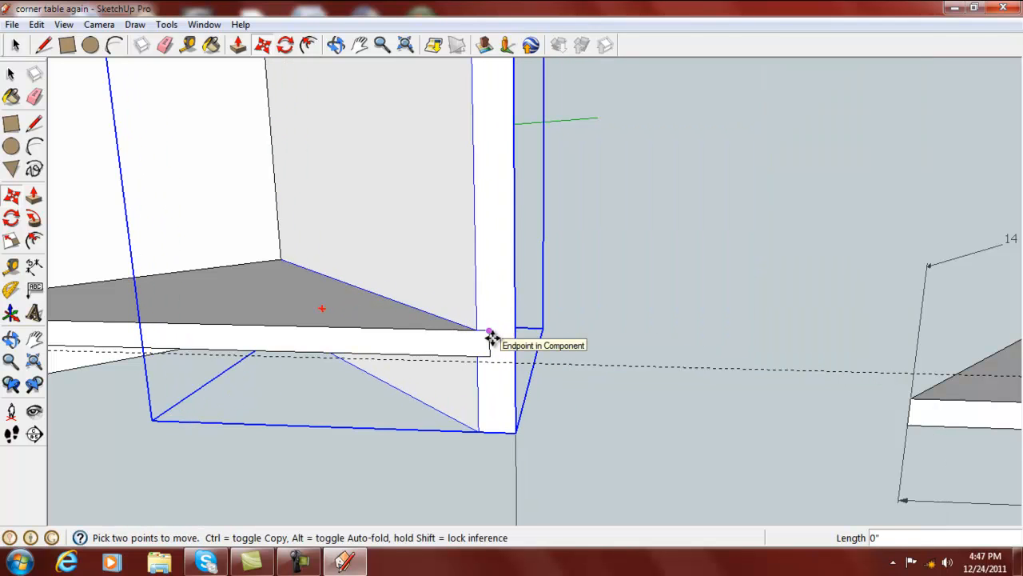
Lift the triangular top about 6 13/16" off the open carcass
{"action": "scroll", "coordinate": [576, 410], "scroll_direction": "down", "scroll_amount": 5}
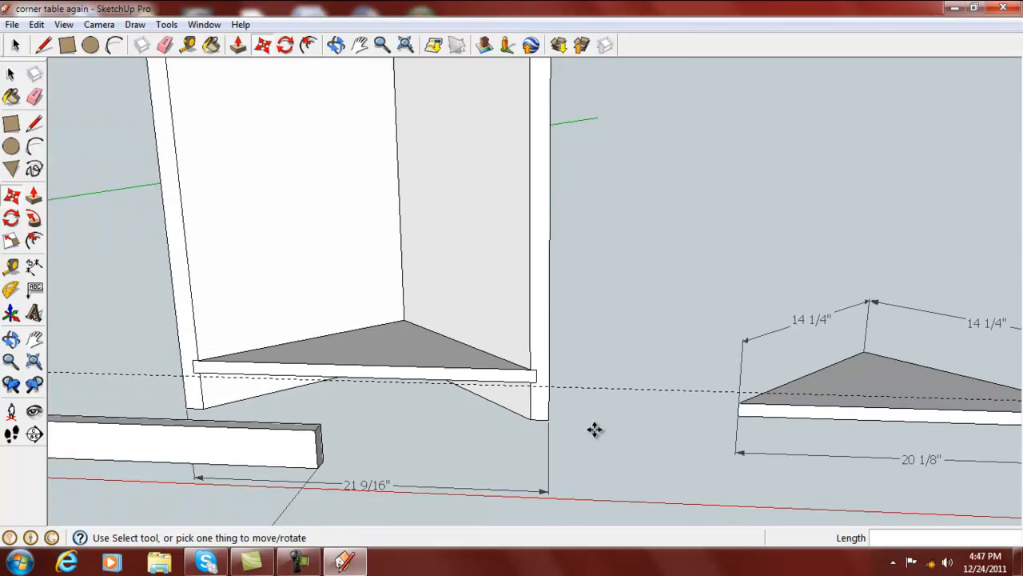
{"action": "scroll", "coordinate": [550, 359], "scroll_direction": "down", "scroll_amount": 5}
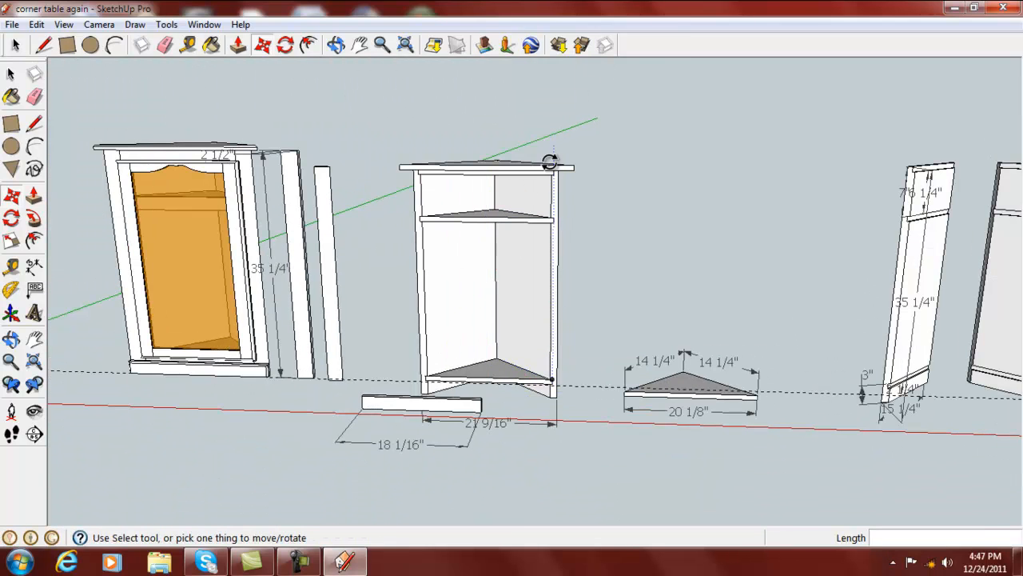
{"action": "key", "text": "q"}
{"action": "key", "text": "m"}
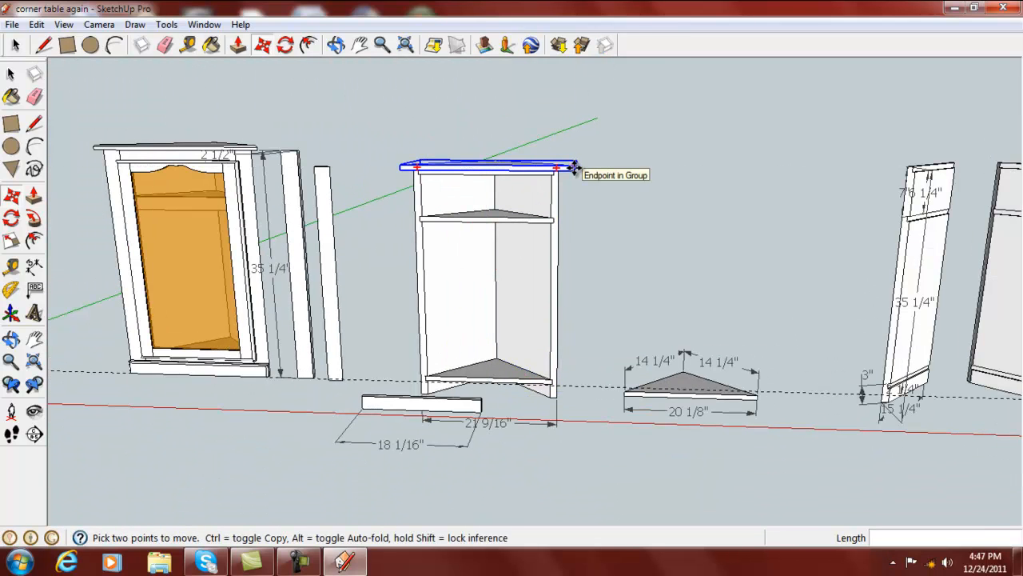
{"action": "middle_click_drag", "start_coordinate": [576, 285], "coordinate": [528, 228]}
{"action": "key", "text": "m"}
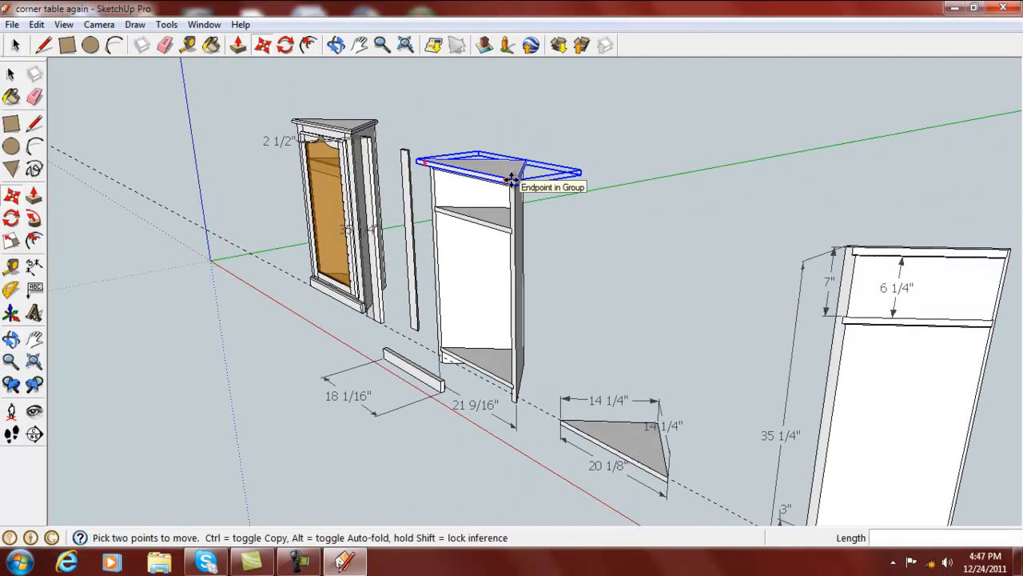
{"action": "left_click", "coordinate": [510, 179]}
{"action": "left_click", "coordinate": [511, 131]}
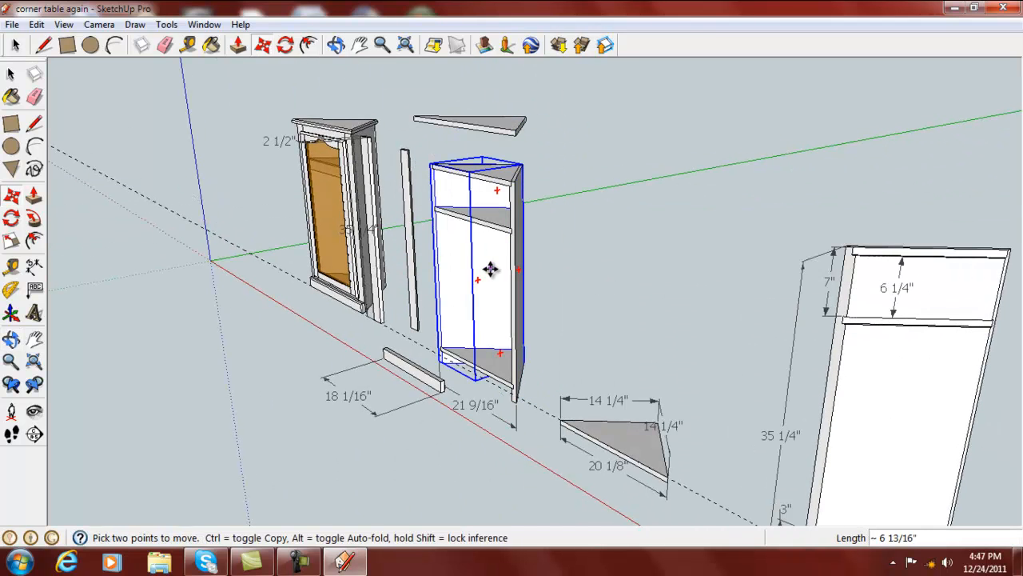
{"action": "middle_click_drag", "start_coordinate": [472, 344], "coordinate": [621, 104]}
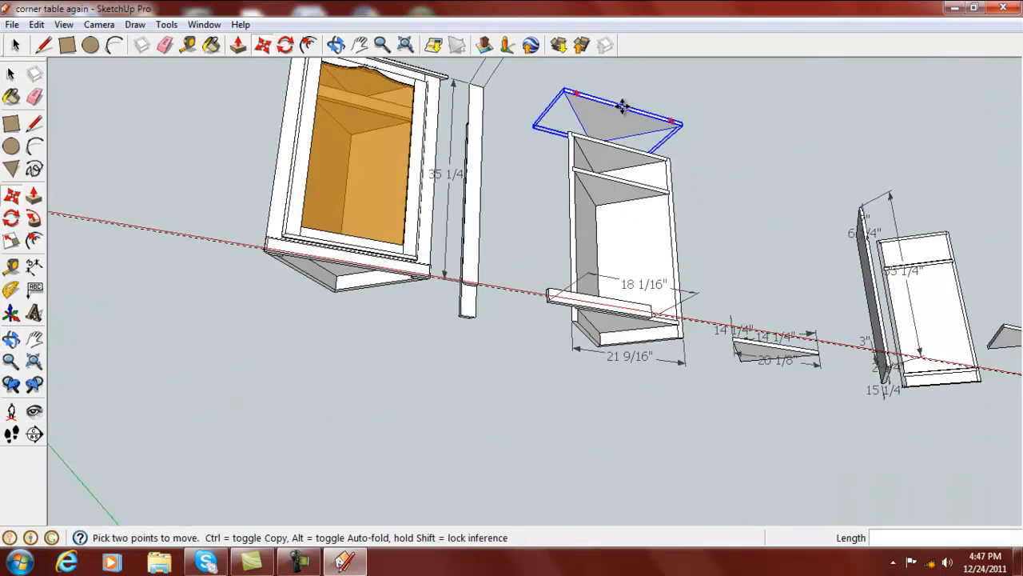
Add guide lines 0.5 inch in from both rear edges on the underside of the lifted triangular top
{"action": "scroll", "coordinate": [620, 105], "scroll_direction": "up", "scroll_amount": 5}
{"action": "scroll", "coordinate": [620, 105], "scroll_direction": "up", "scroll_amount": 10}
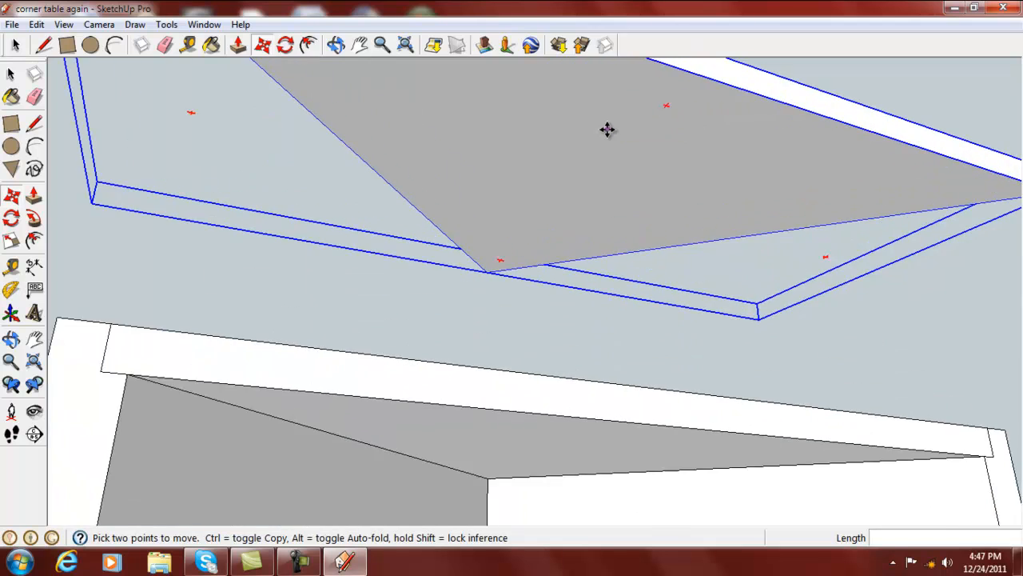
{"action": "scroll", "coordinate": [607, 130], "scroll_direction": "up", "scroll_amount": 1}
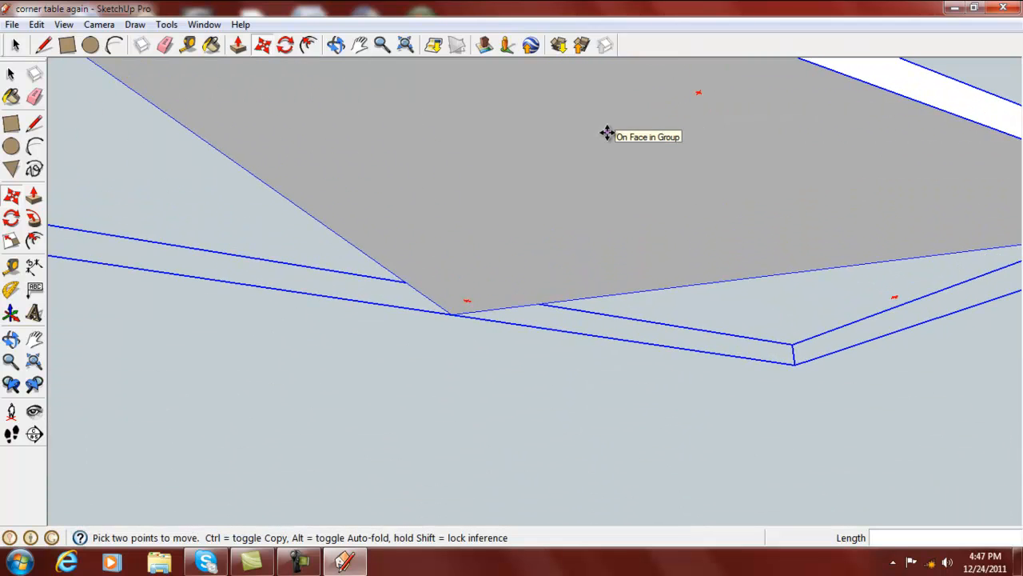
{"action": "left_click", "coordinate": [11, 268]}
{"action": "left_click", "coordinate": [748, 266]}
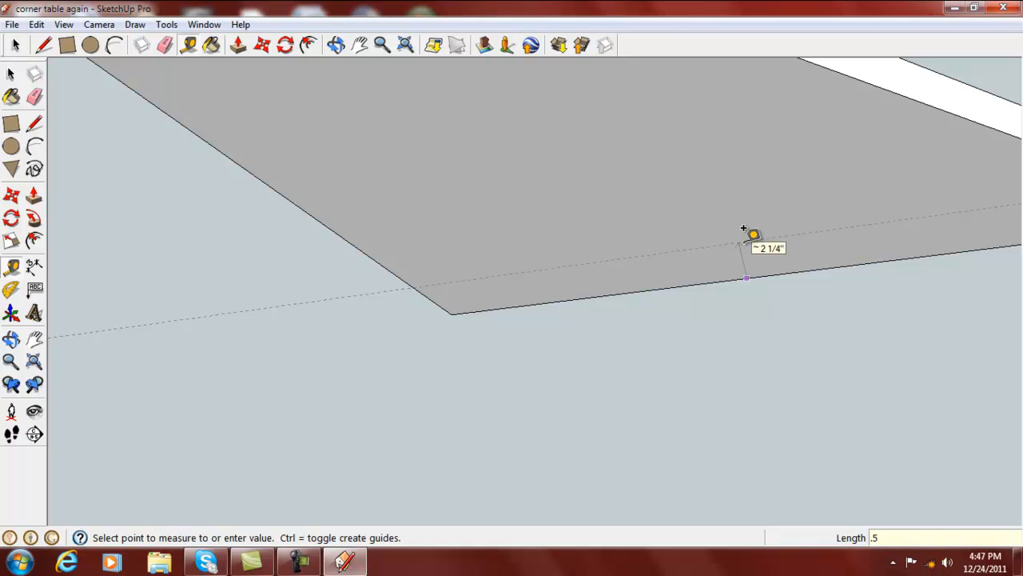
{"action": "key", "text": "Return"}
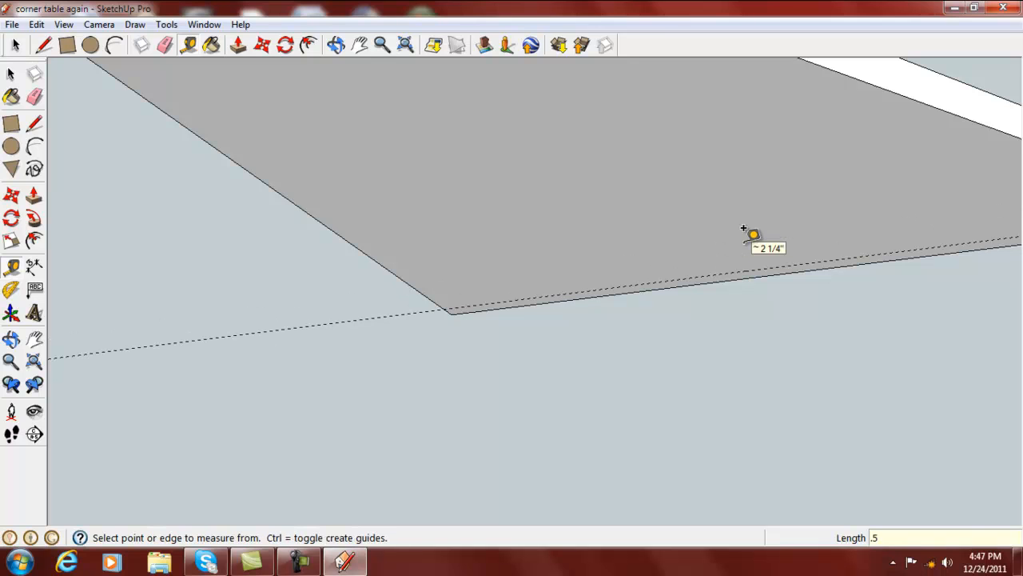
{"action": "left_click", "coordinate": [267, 183]}
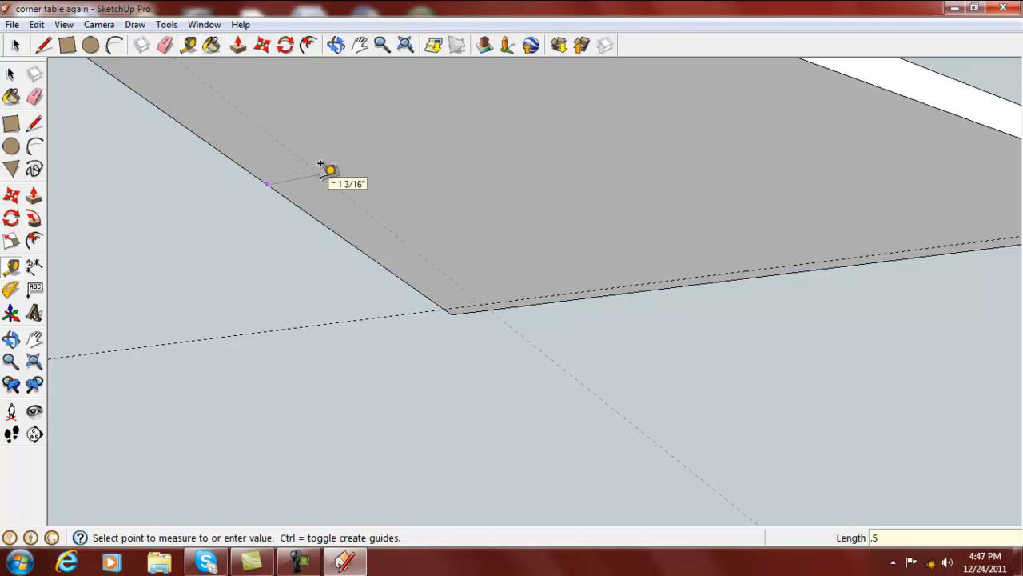
{"action": "key", "text": "Return"}
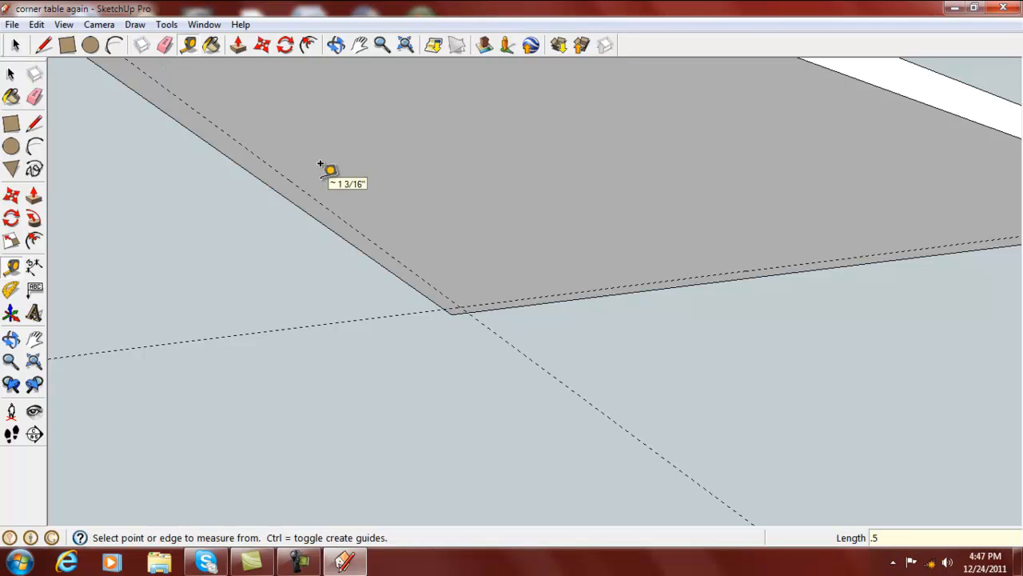
{"action": "mouse_move", "coordinate": [703, 380]}
{"action": "middle_mouse_down"}
{"action": "mouse_move", "coordinate": [174, 427]}
{"action": "mouse_move", "coordinate": [103, 408]}
{"action": "mouse_move", "coordinate": [333, 453]}
{"action": "mouse_move", "coordinate": [187, 425]}
{"action": "mouse_move", "coordinate": [202, 413]}
{"action": "mouse_move", "coordinate": [498, 424]}
{"action": "mouse_move", "coordinate": [674, 377]}
{"action": "mouse_move", "coordinate": [675, 393]}
{"action": "mouse_move", "coordinate": [542, 409]}
{"action": "mouse_move", "coordinate": [423, 375]}
{"action": "mouse_move", "coordinate": [331, 320]}
{"action": "mouse_move", "coordinate": [332, 334]}
{"action": "mouse_move", "coordinate": [453, 311]}
{"action": "middle_mouse_up"}
{"action": "scroll", "coordinate": [452, 311], "scroll_direction": "down", "scroll_amount": 8}
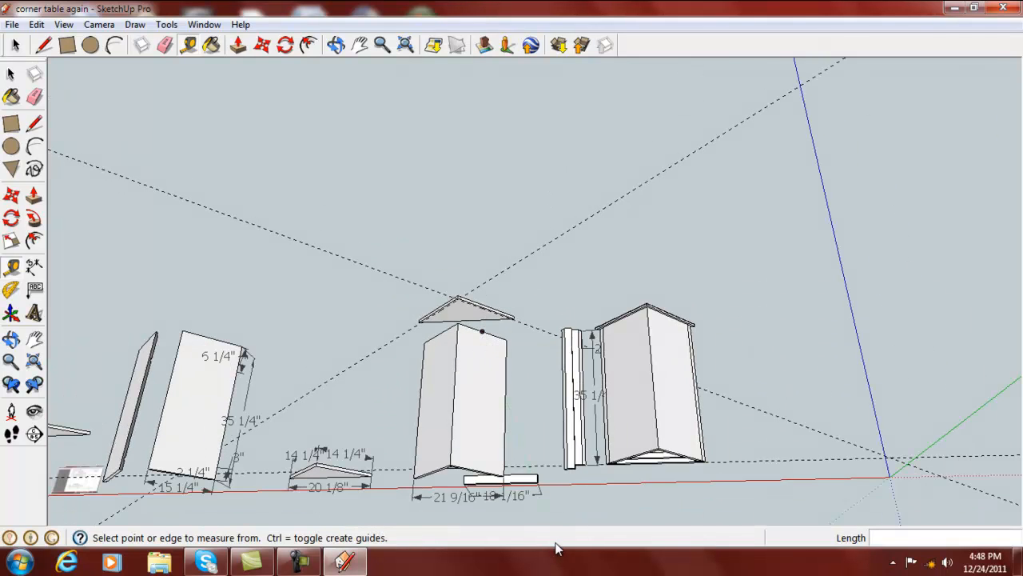
{"action": "left_click", "coordinate": [12, 197]}
{"action": "key", "text": "q"}
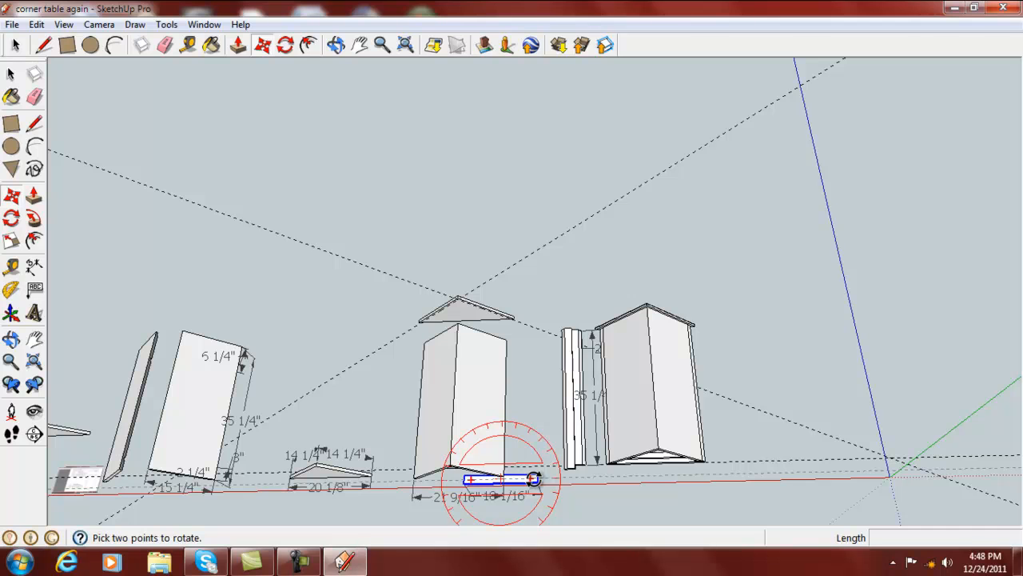
{"action": "left_click", "coordinate": [534, 479]}
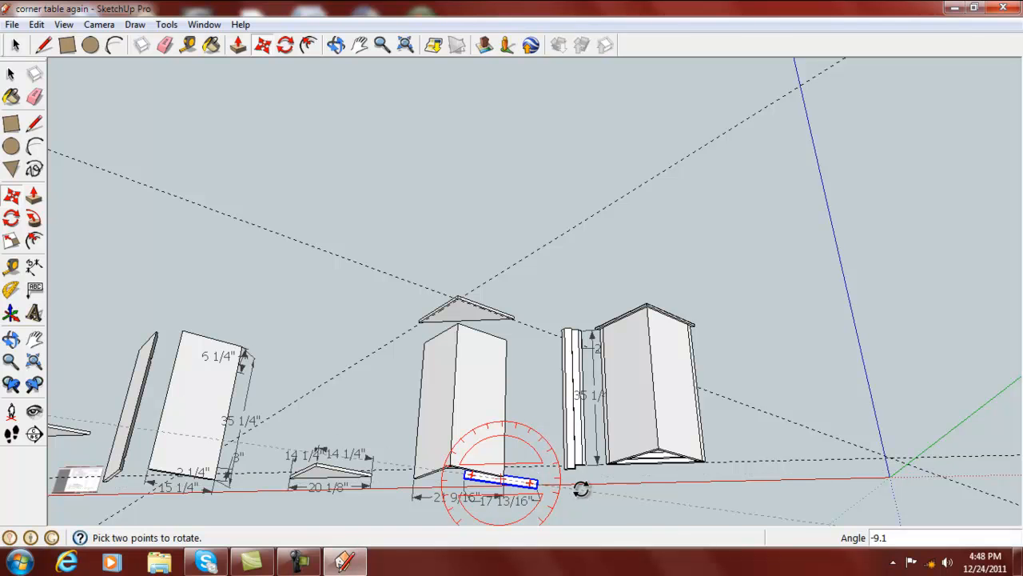
{"action": "left_click", "coordinate": [540, 482]}
Move the loose bottom rail away from the carcass to a spot beneath the finished cabinet
{"action": "key", "text": "m"}
{"action": "left_click", "coordinate": [515, 480]}
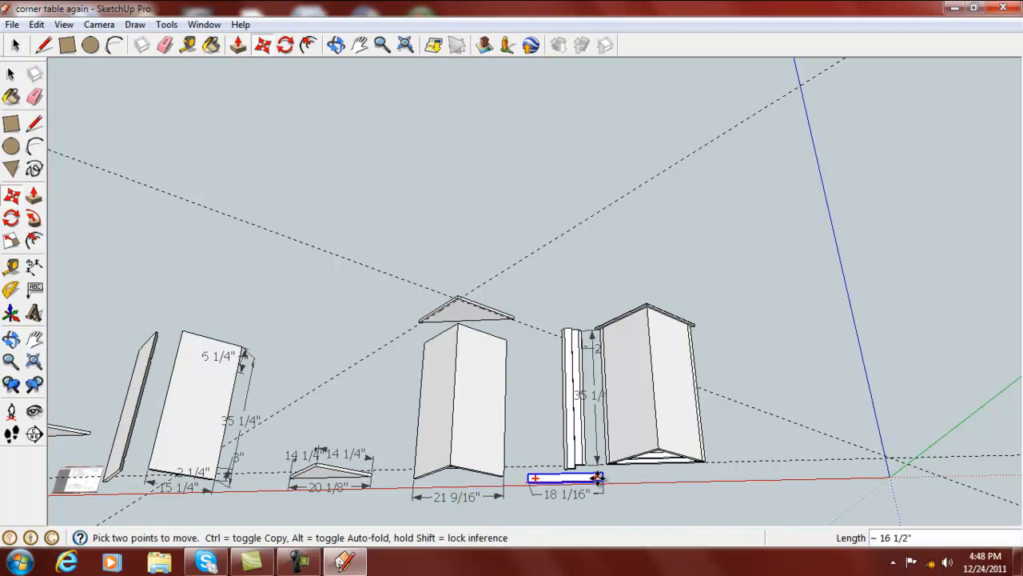
{"action": "left_click", "coordinate": [682, 477]}
Move the whole carcass about 6 13/16" up by its top back corner to the guide intersection on the underside of the top
{"action": "middle_click_drag", "start_coordinate": [523, 362], "coordinate": [543, 411]}
{"action": "key", "text": "m"}
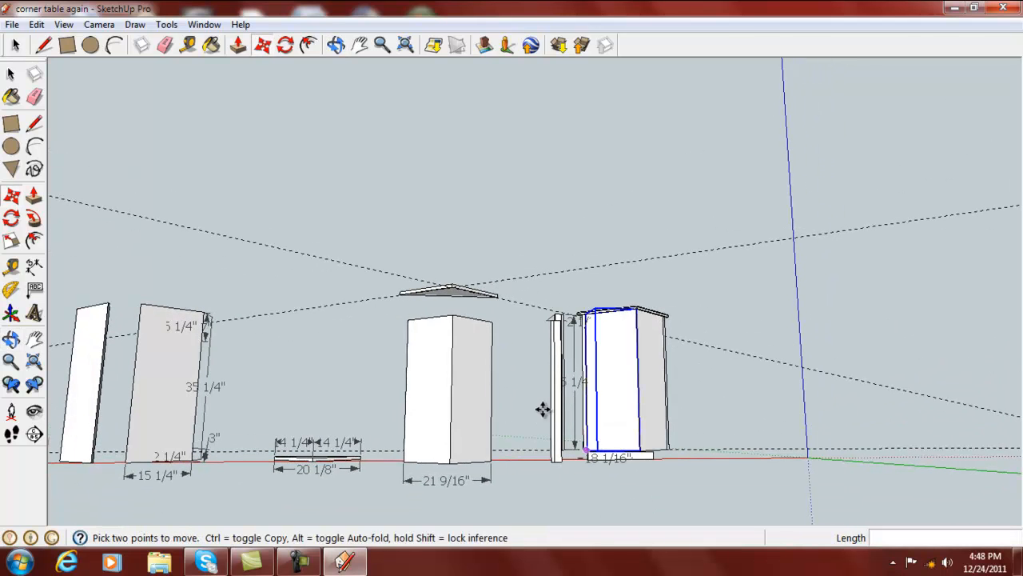
{"action": "left_click", "coordinate": [10, 74]}
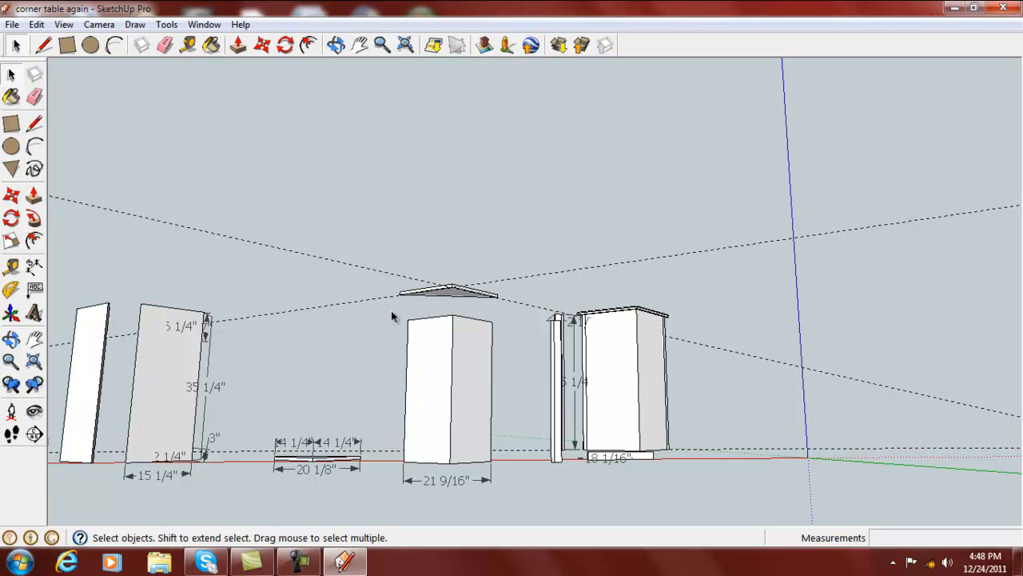
{"action": "left_click_drag", "start_coordinate": [369, 302], "coordinate": [532, 509]}
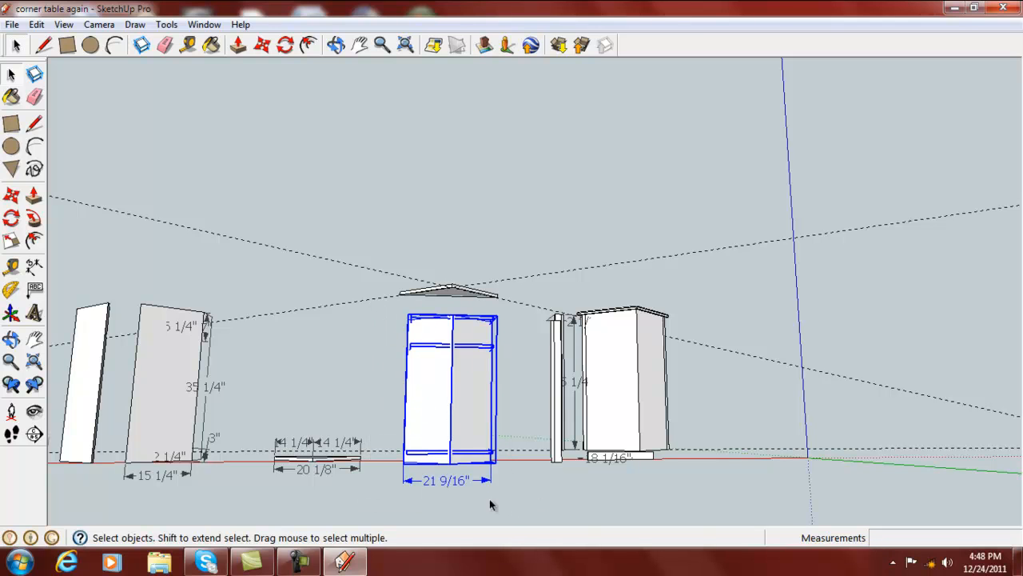
{"action": "middle_click_drag", "start_coordinate": [447, 488], "coordinate": [499, 329]}
{"action": "scroll", "coordinate": [499, 320], "scroll_direction": "up", "scroll_amount": 3}
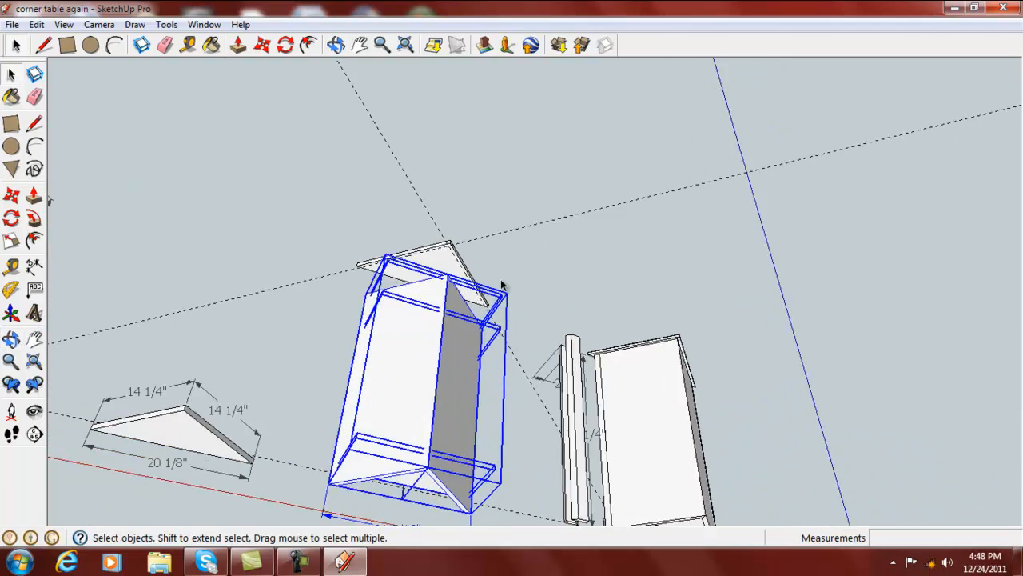
{"action": "scroll", "coordinate": [502, 285], "scroll_direction": "up", "scroll_amount": 4}
{"action": "scroll", "coordinate": [501, 291], "scroll_direction": "up", "scroll_amount": 2}
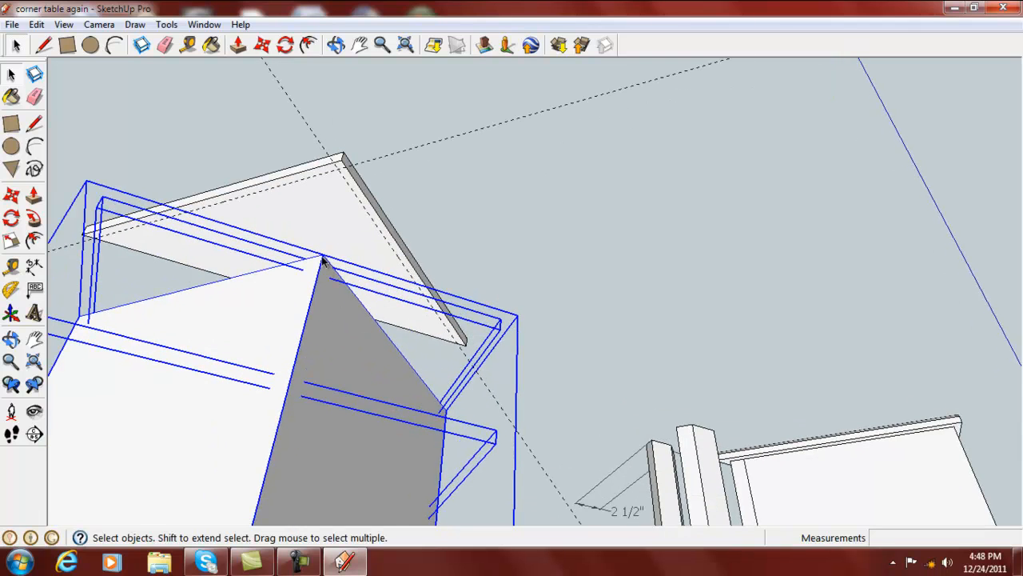
{"action": "left_click", "coordinate": [12, 196]}
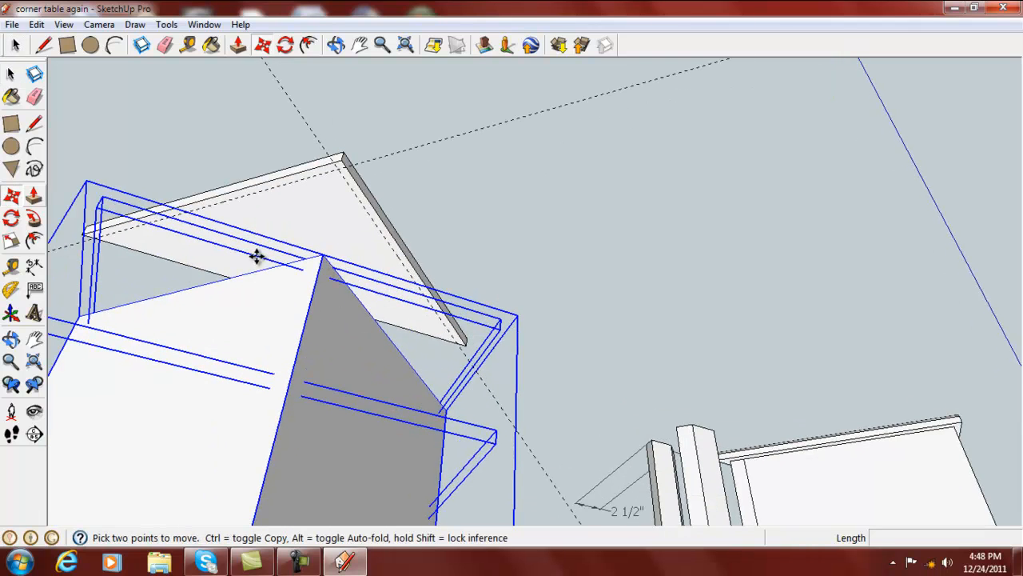
{"action": "left_click", "coordinate": [322, 260]}
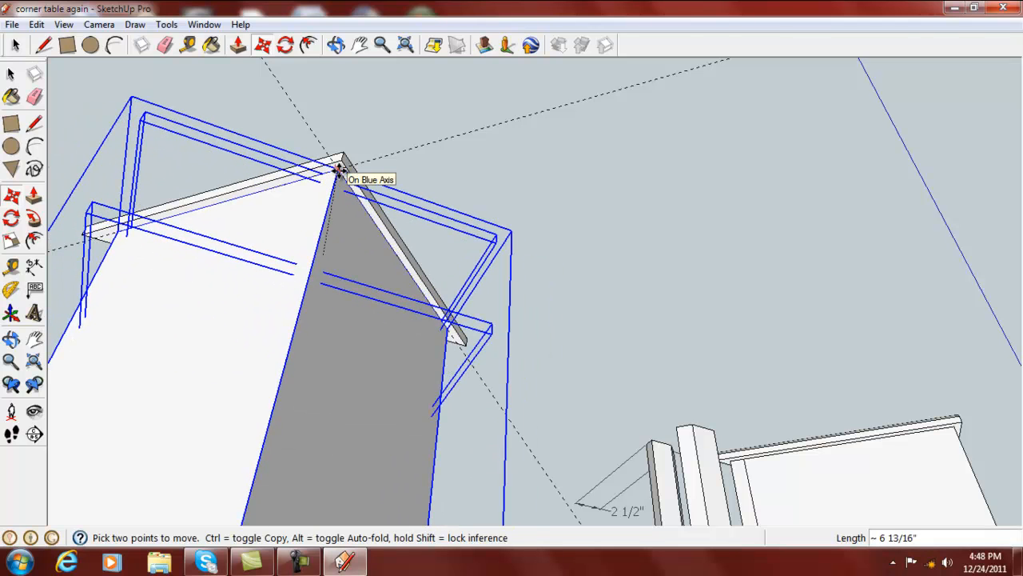
{"action": "scroll", "coordinate": [339, 169], "scroll_direction": "up", "scroll_amount": 5}
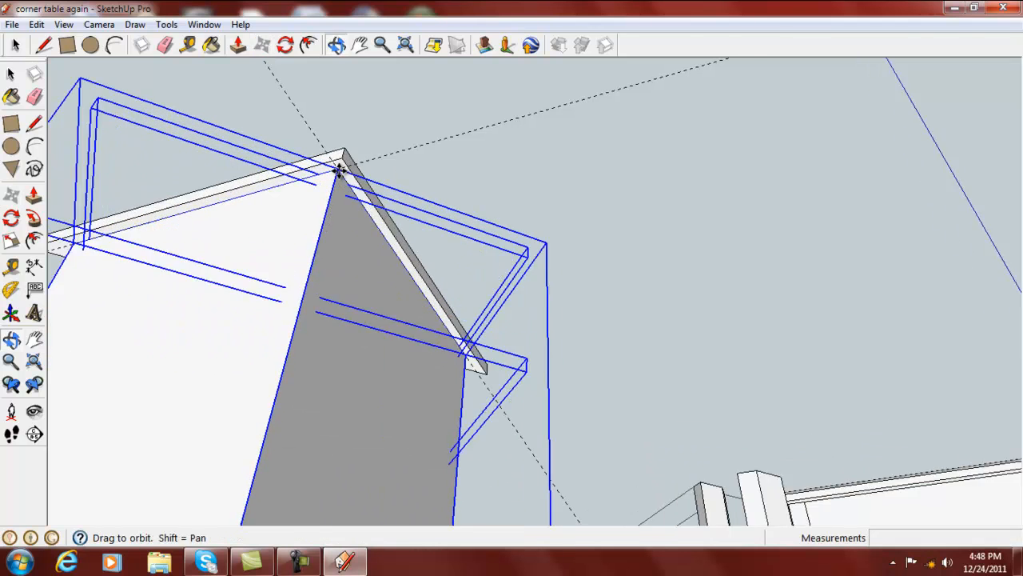
{"action": "scroll", "coordinate": [339, 169], "scroll_direction": "up", "scroll_amount": 4}
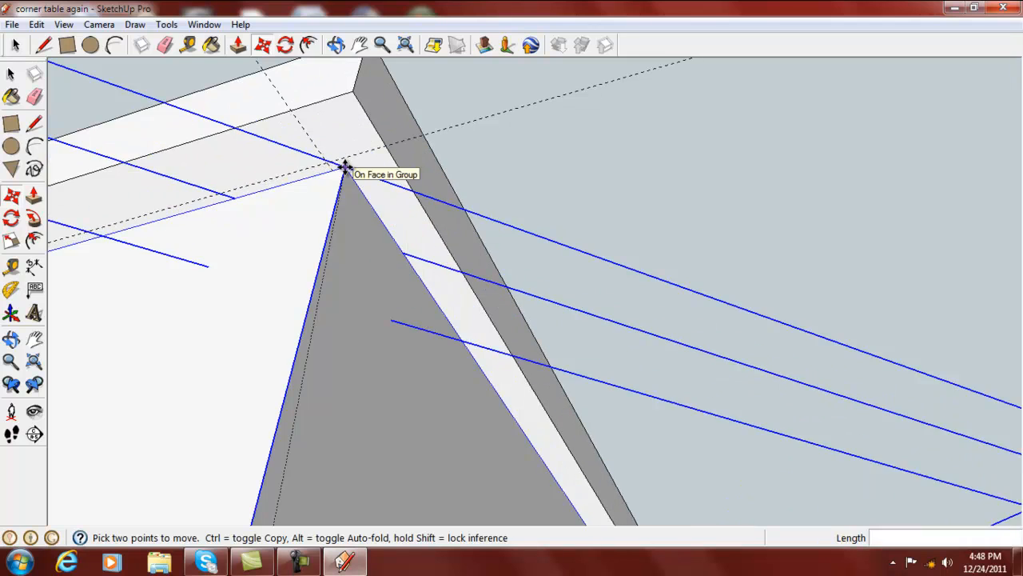
{"action": "scroll", "coordinate": [323, 169], "scroll_direction": "down", "scroll_amount": 1}
{"action": "left_click", "coordinate": [323, 169]}
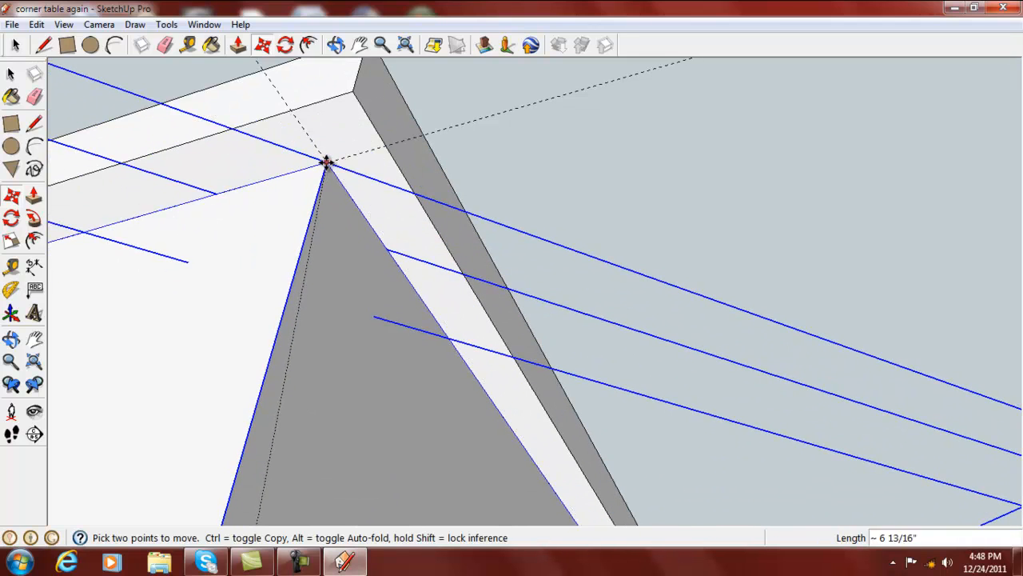
{"action": "scroll", "coordinate": [527, 330], "scroll_direction": "down", "scroll_amount": 3}
{"action": "scroll", "coordinate": [527, 330], "scroll_direction": "down", "scroll_amount": 3}
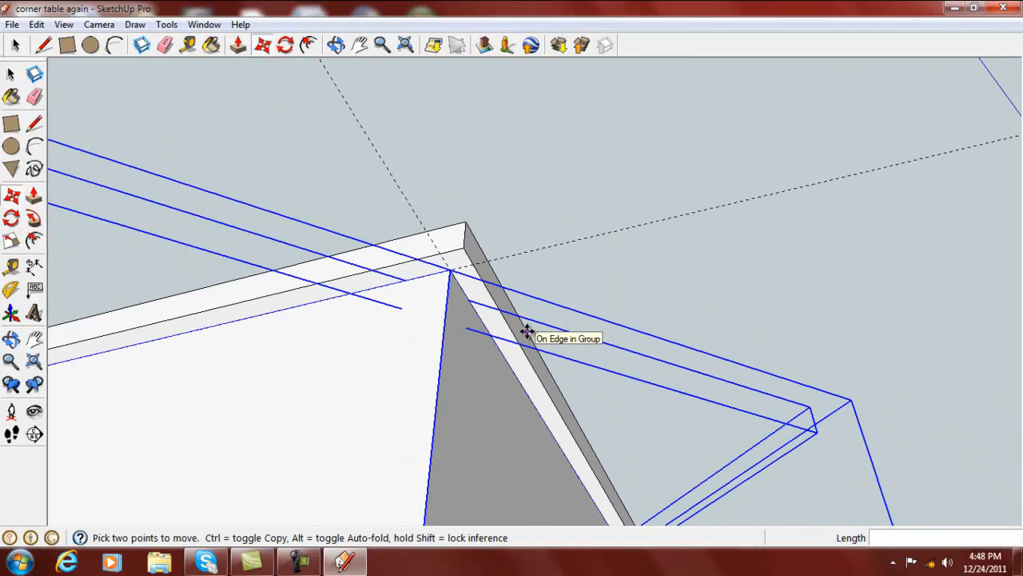
Delete the two guide lines crossing at the back corner of the triangular top
{"action": "middle_click_drag", "start_coordinate": [398, 398], "coordinate": [402, 459]}
{"action": "middle_click_drag", "start_coordinate": [180, 411], "coordinate": [149, 411]}
{"action": "middle_click_drag", "start_coordinate": [634, 378], "coordinate": [303, 313]}
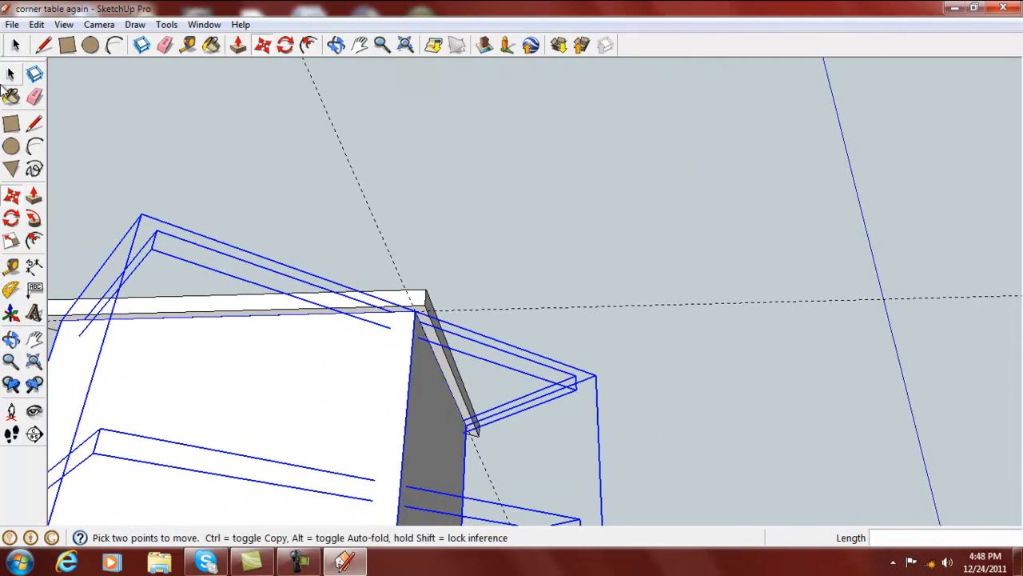
{"action": "left_click", "coordinate": [11, 74]}
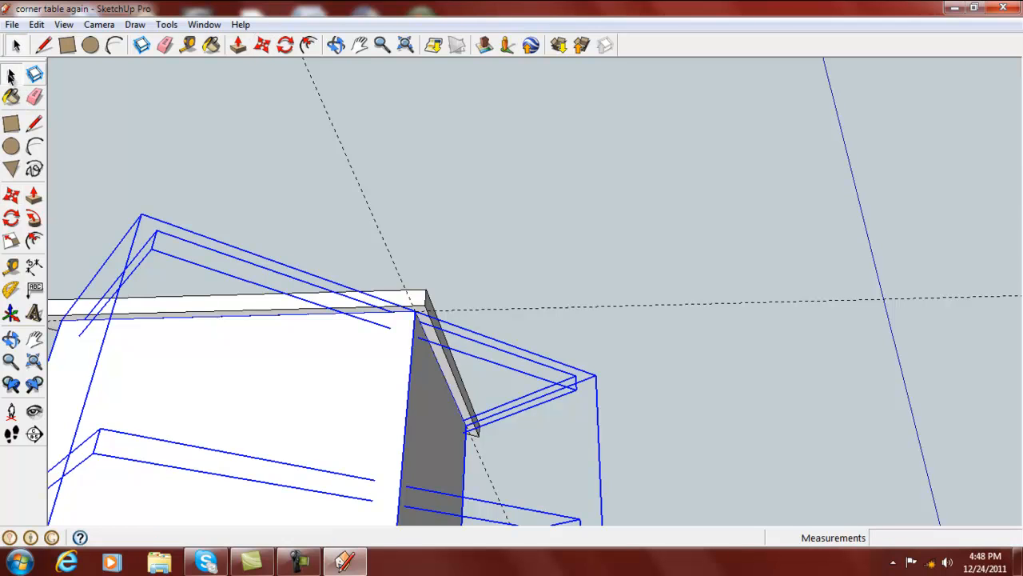
{"action": "left_click", "coordinate": [450, 216]}
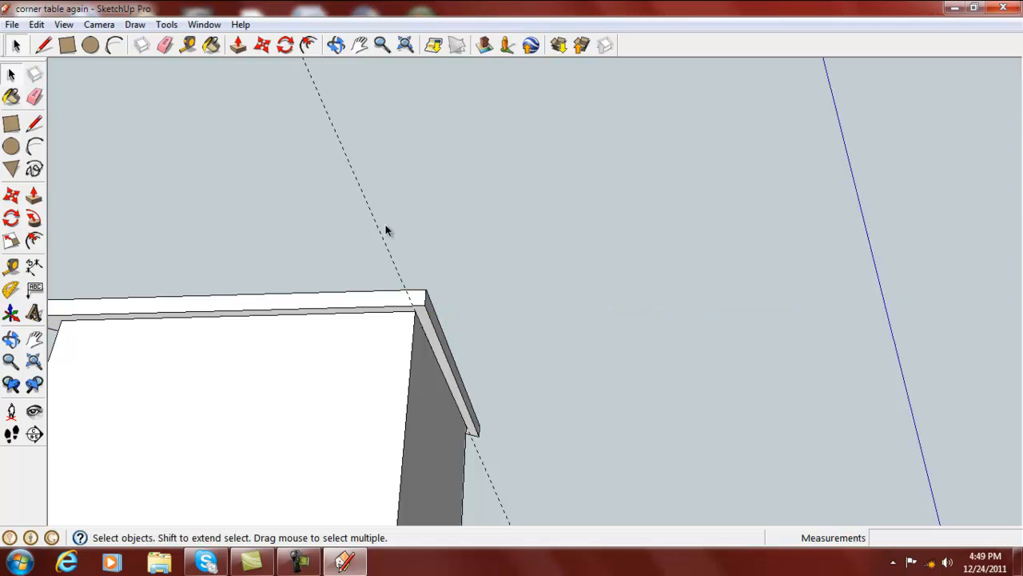
{"action": "key", "text": "Delete"}
{"action": "scroll", "coordinate": [249, 449], "scroll_direction": "down", "scroll_amount": 8}
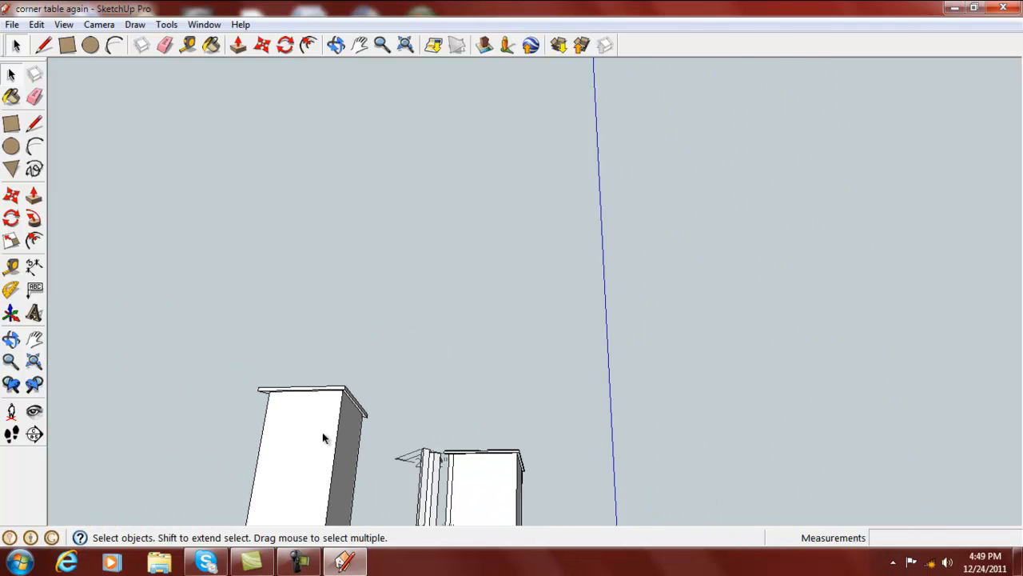
Select the carcass together with its fitted top and move it down beside the loose front stiles
{"action": "middle_click_drag", "start_coordinate": [311, 466], "coordinate": [807, 459]}
{"action": "middle_click_drag", "start_coordinate": [521, 454], "coordinate": [692, 476]}
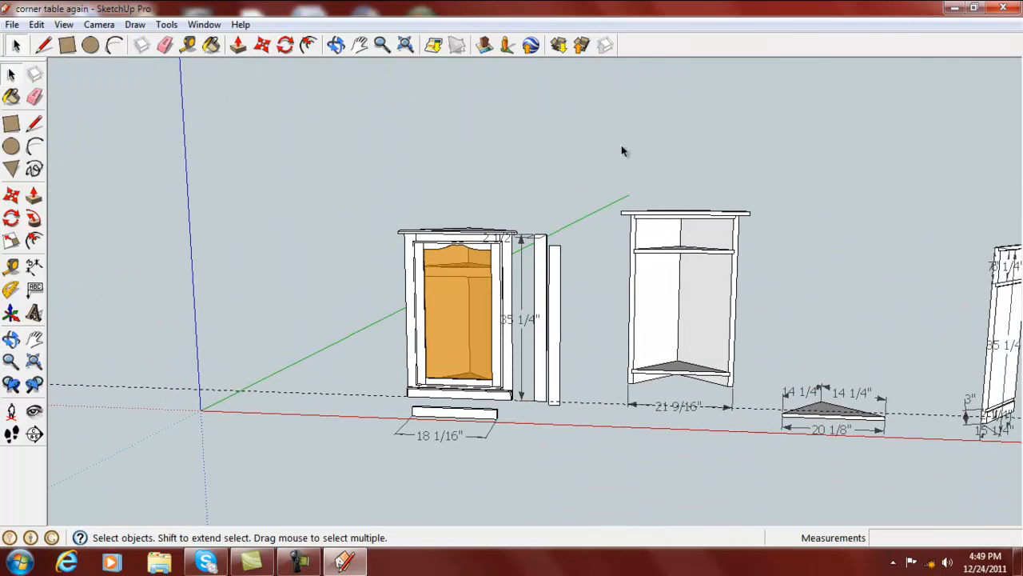
{"action": "left_click_drag", "start_coordinate": [598, 155], "coordinate": [764, 445]}
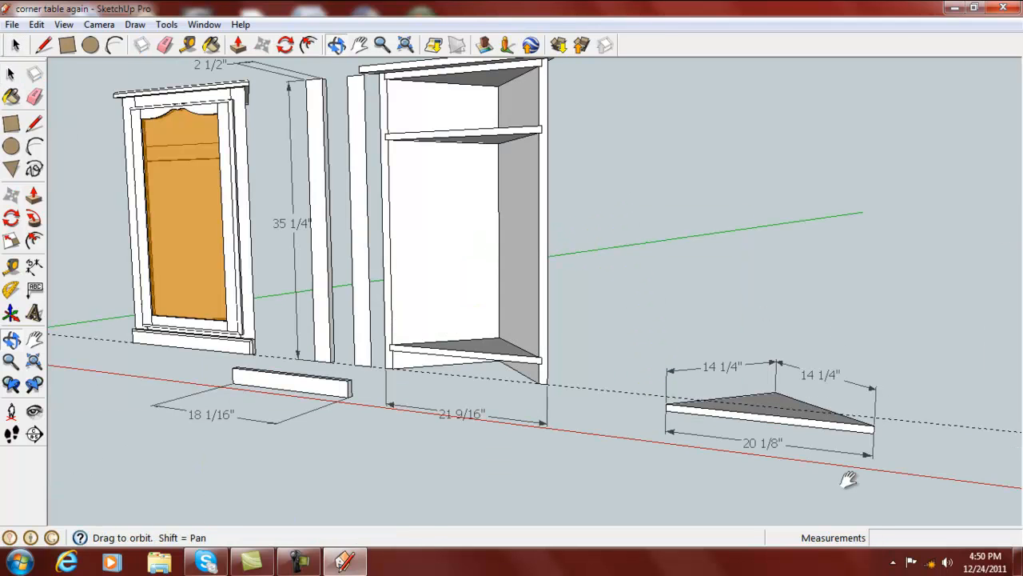
{"action": "key", "text": "m"}
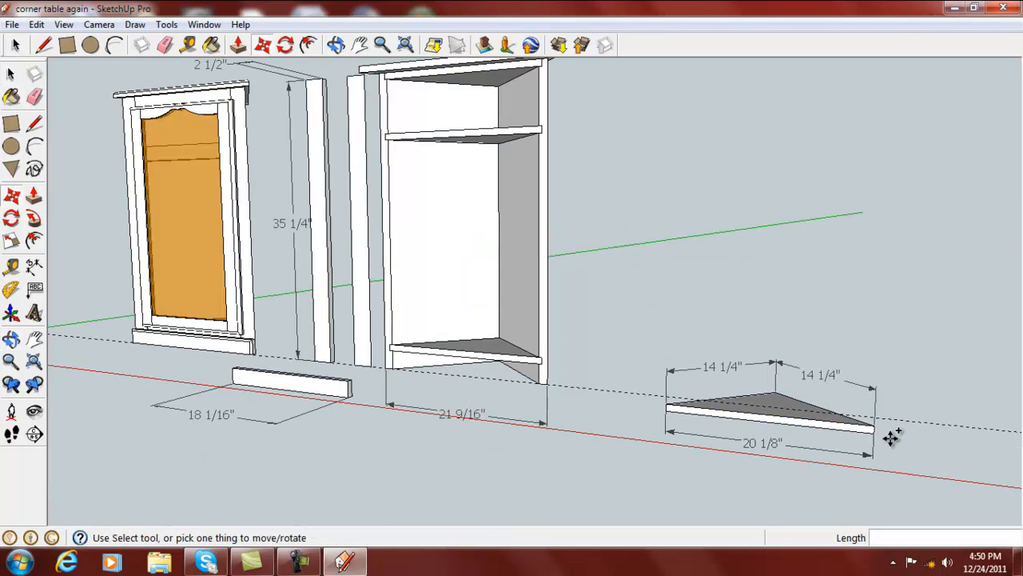
Examine the base of the finished cabinet, looking at the rounded bottom rail from the front and from below
{"action": "middle_click_drag", "start_coordinate": [153, 371], "coordinate": [207, 411]}
{"action": "middle_click_drag", "start_coordinate": [115, 456], "coordinate": [511, 309]}
{"action": "key", "text": "m"}
{"action": "scroll", "coordinate": [404, 300], "scroll_direction": "up", "scroll_amount": 5}
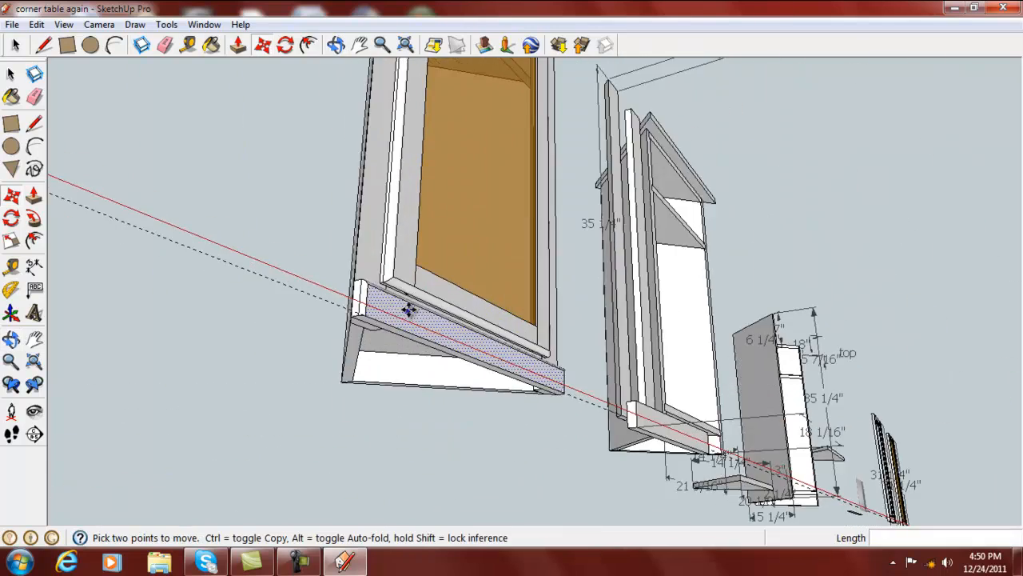
{"action": "scroll", "coordinate": [407, 301], "scroll_direction": "up", "scroll_amount": 4}
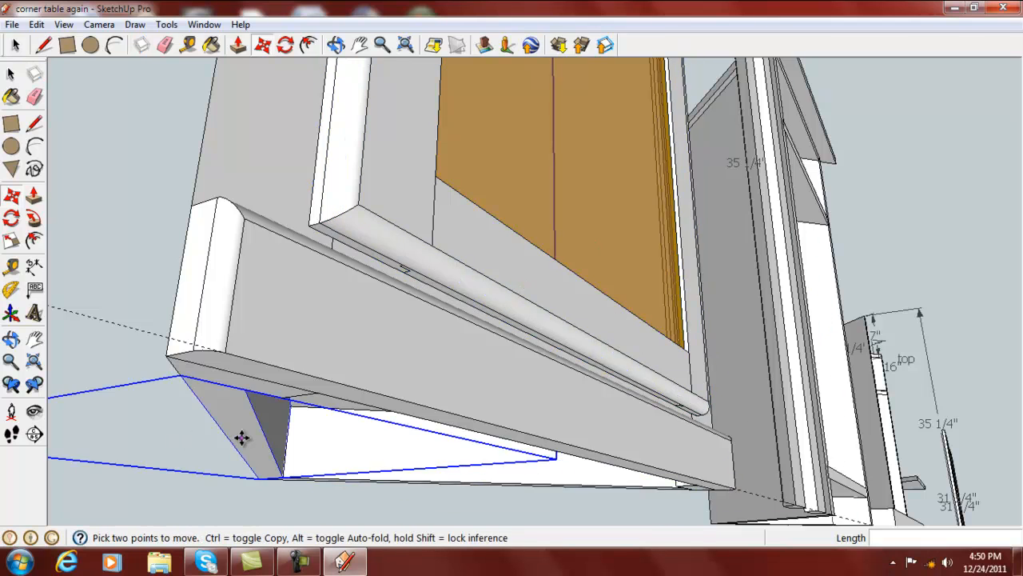
{"action": "scroll", "coordinate": [266, 432], "scroll_direction": "down", "scroll_amount": 3}
{"action": "scroll", "coordinate": [268, 431], "scroll_direction": "down", "scroll_amount": 2}
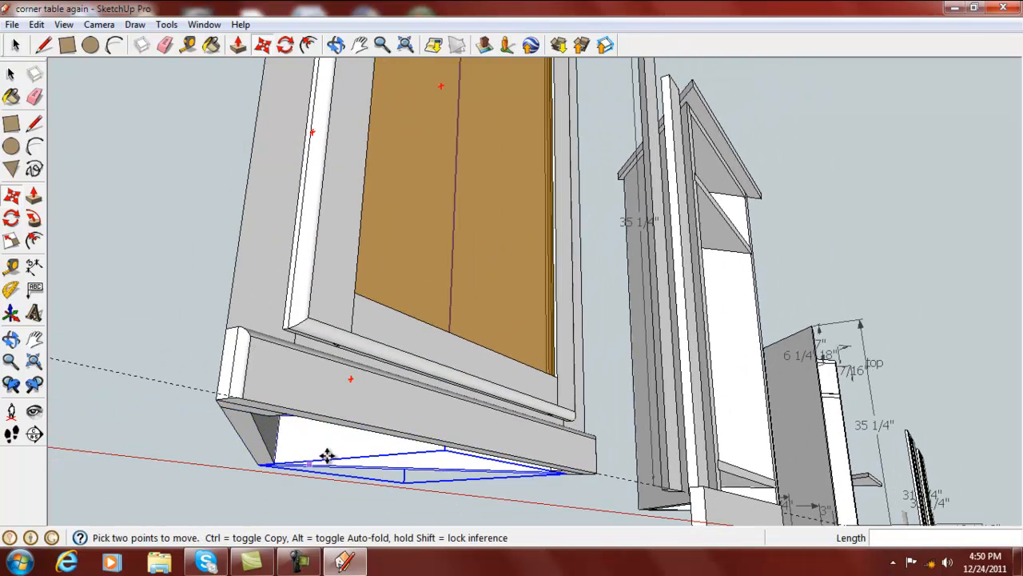
{"action": "scroll", "coordinate": [328, 456], "scroll_direction": "down", "scroll_amount": 1}
{"action": "scroll", "coordinate": [332, 452], "scroll_direction": "down", "scroll_amount": 3}
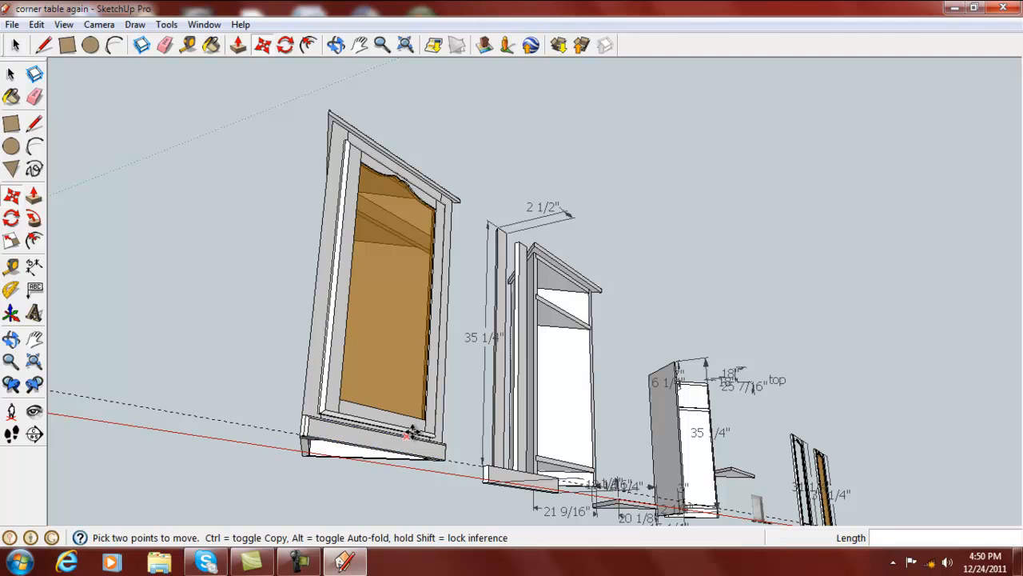
{"action": "middle_click_drag", "start_coordinate": [340, 439], "coordinate": [308, 407]}
{"action": "scroll", "coordinate": [315, 318], "scroll_direction": "up", "scroll_amount": 5}
{"action": "middle_click_drag", "start_coordinate": [142, 355], "coordinate": [290, 372]}
{"action": "scroll", "coordinate": [518, 377], "scroll_direction": "down", "scroll_amount": 8}
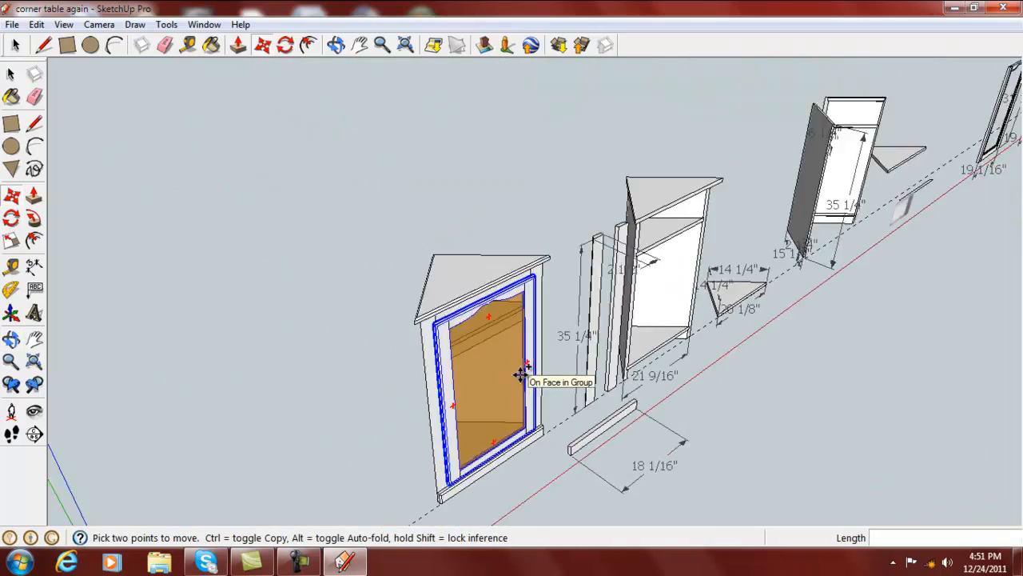
Examine the empty door frame and the door with its panel at the far end of the row of parts
{"action": "middle_click_drag", "start_coordinate": [874, 395], "coordinate": [693, 413], "text": "shift"}
{"action": "middle_click_drag", "start_coordinate": [756, 421], "coordinate": [590, 392]}
{"action": "middle_click_drag", "start_coordinate": [845, 397], "coordinate": [436, 366], "text": "shift"}
{"action": "middle_click_drag", "start_coordinate": [1000, 376], "coordinate": [649, 474], "text": "shift"}
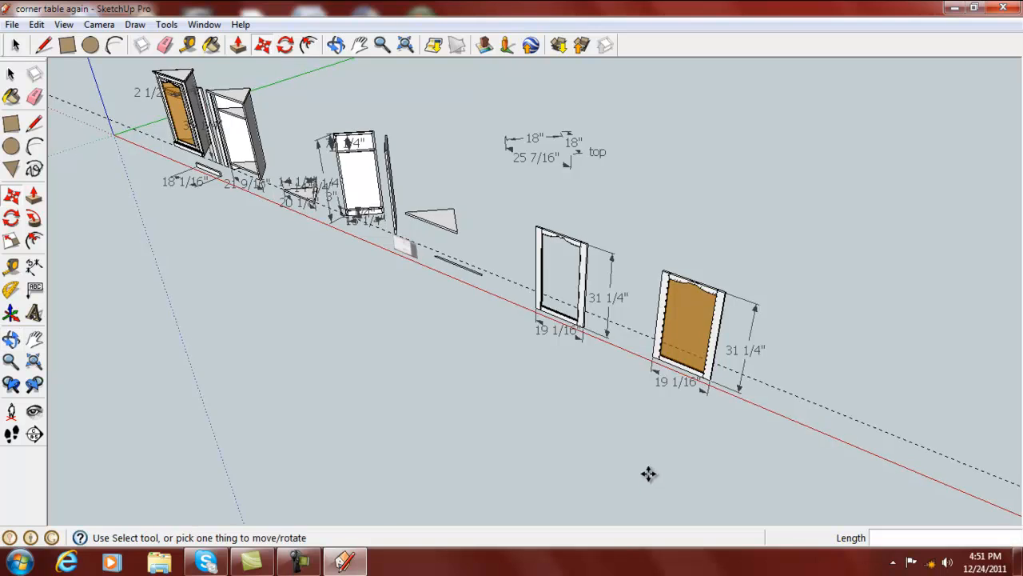
{"action": "scroll", "coordinate": [654, 456], "scroll_direction": "up", "scroll_amount": 2}
{"action": "scroll", "coordinate": [664, 412], "scroll_direction": "up", "scroll_amount": 3}
{"action": "middle_click_drag", "start_coordinate": [622, 400], "coordinate": [661, 508], "text": "shift"}
{"action": "middle_click_drag", "start_coordinate": [491, 343], "coordinate": [651, 402], "text": "shift"}
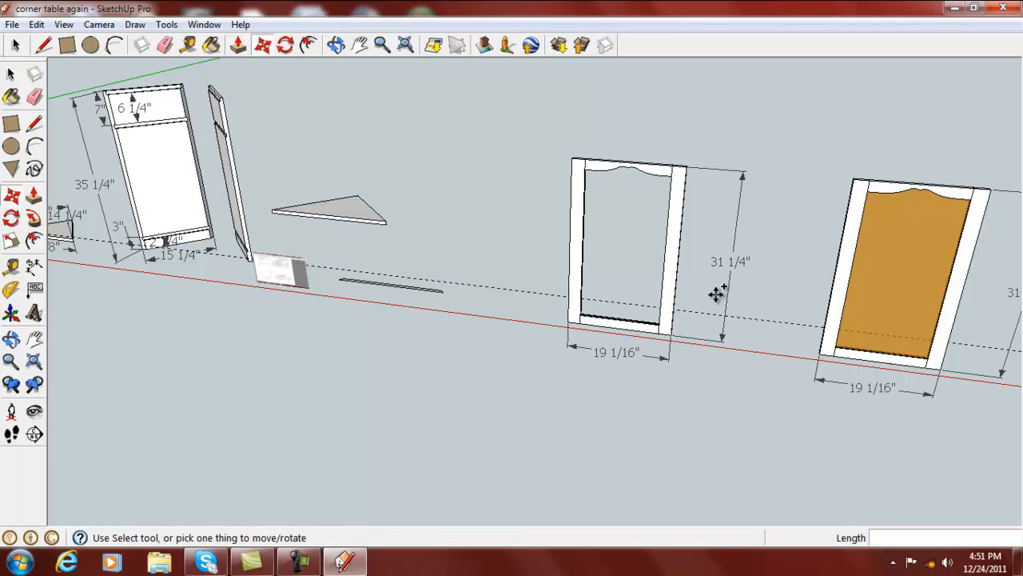
Draw an upright rectangle 19 1/16" wide by 31.25" high beside the empty door frame
{"action": "key", "text": "o"}
{"action": "left_click_drag", "start_coordinate": [451, 427], "coordinate": [603, 425], "text": "shift"}
{"action": "key", "text": "m"}
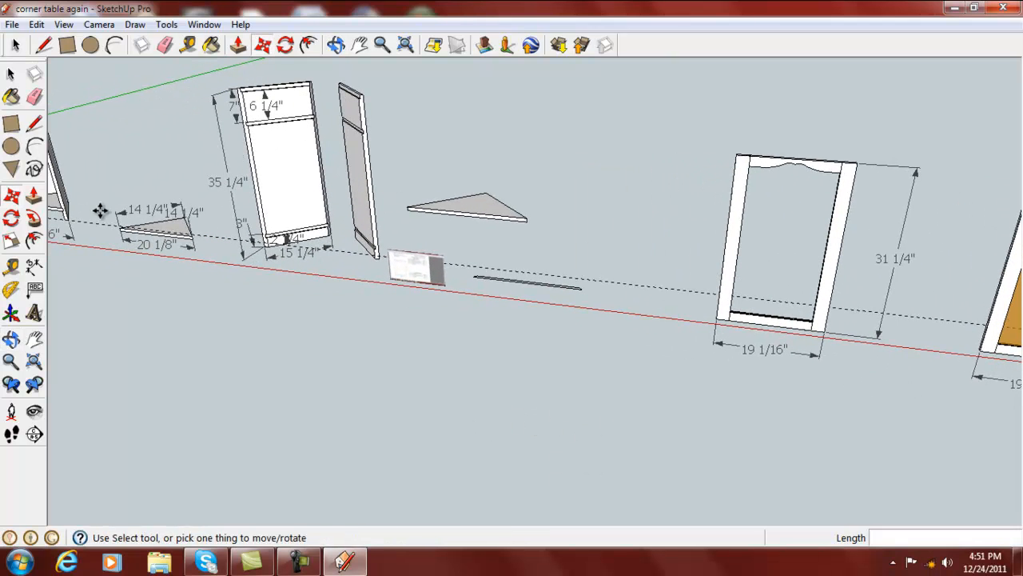
{"action": "left_click", "coordinate": [11, 128]}
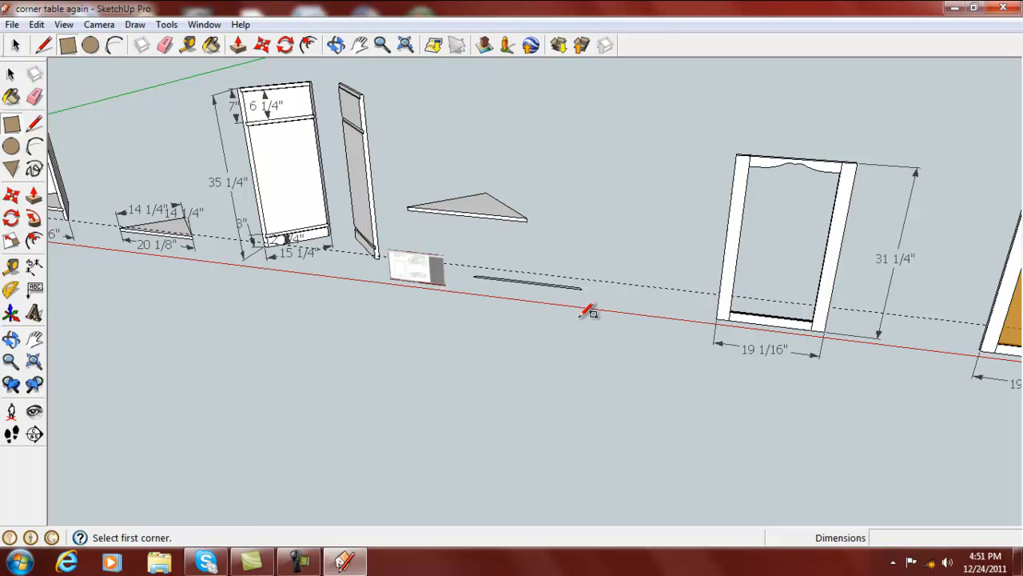
{"action": "middle_click_drag", "start_coordinate": [591, 321], "coordinate": [629, 274]}
{"action": "left_click", "coordinate": [629, 273]}
{"action": "left_click", "coordinate": [721, 129]}
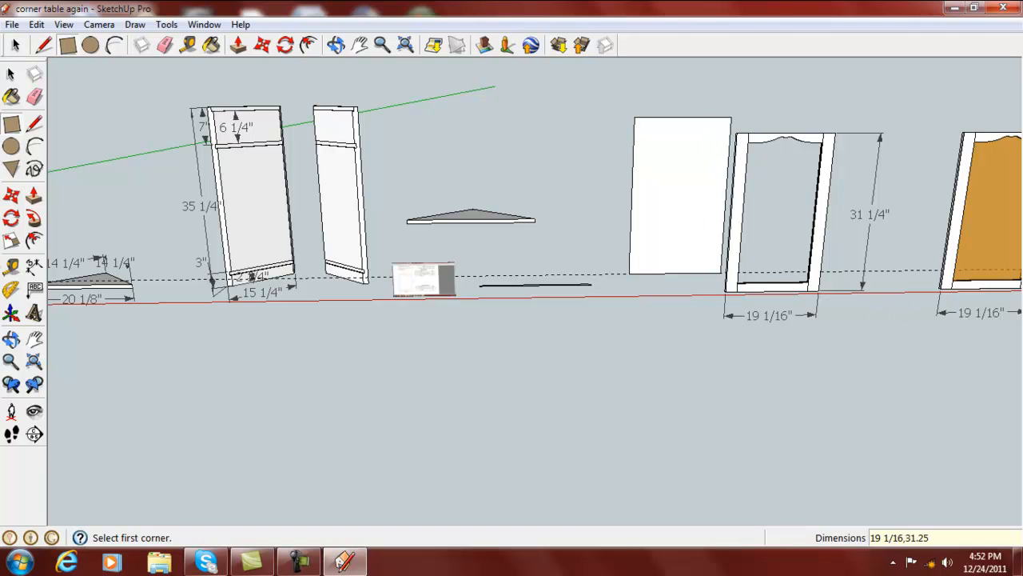
{"action": "left_click", "coordinate": [11, 239]}
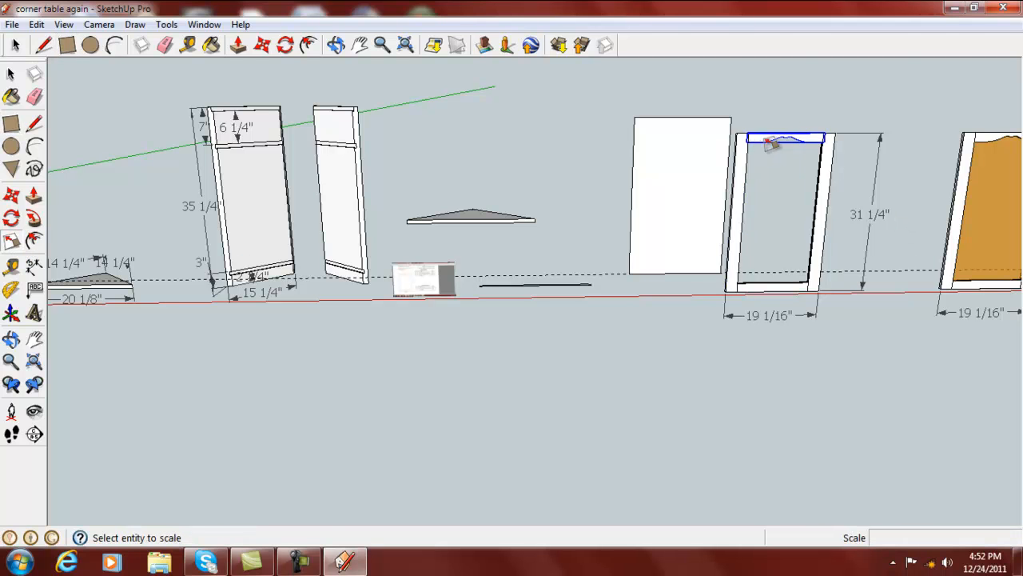
{"action": "left_click", "coordinate": [13, 75]}
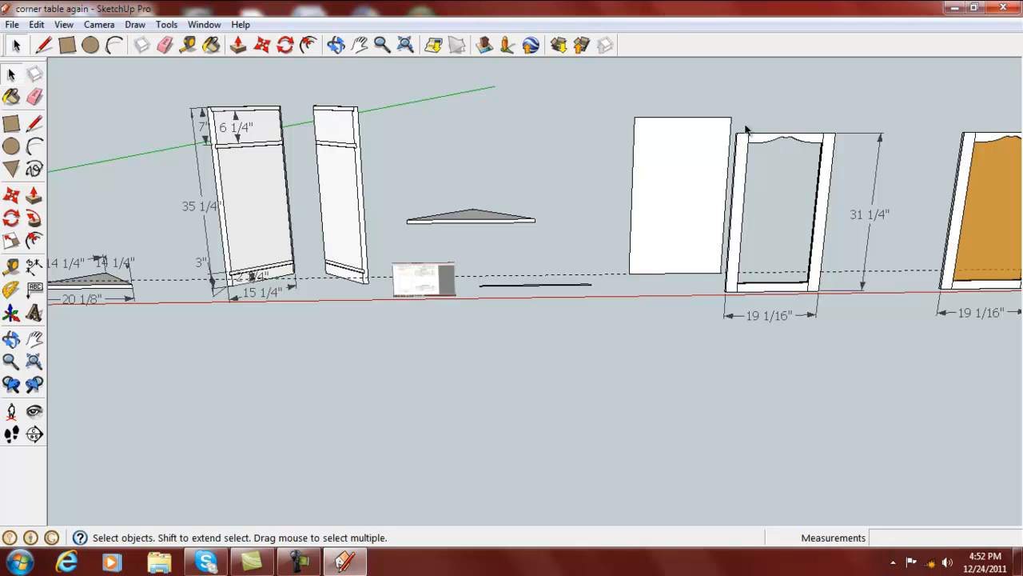
{"action": "left_click_drag", "start_coordinate": [720, 85], "coordinate": [912, 353]}
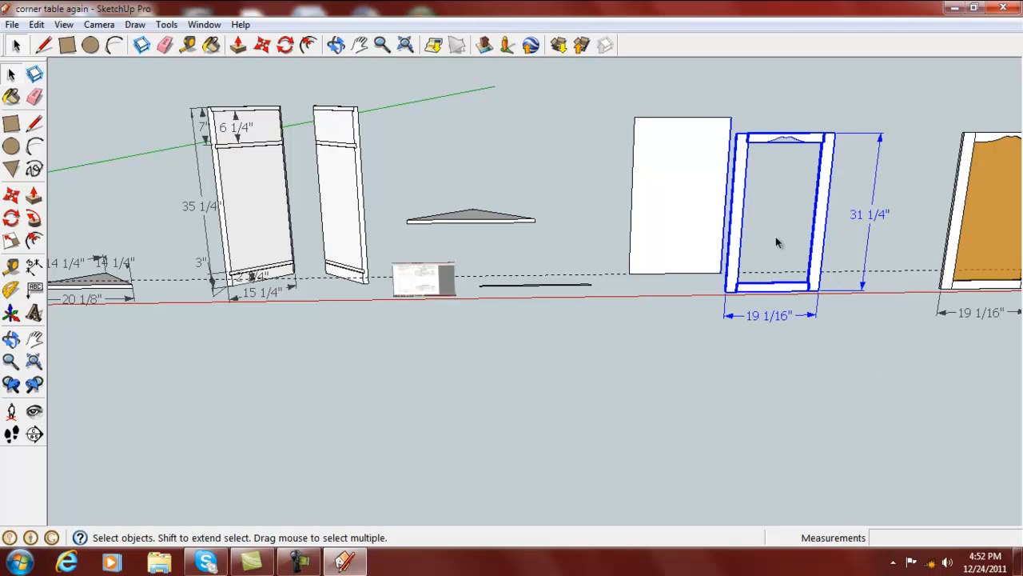
{"action": "left_click", "coordinate": [777, 88]}
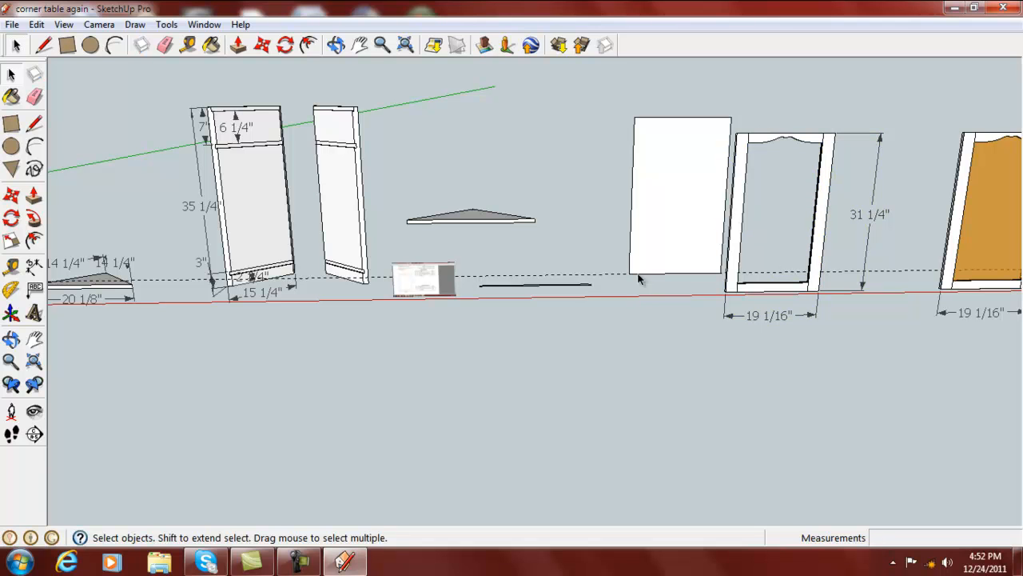
Move the face of the blank door-sized rectangle about 10 7/16" away from the empty door frame
{"action": "left_click", "coordinate": [670, 238]}
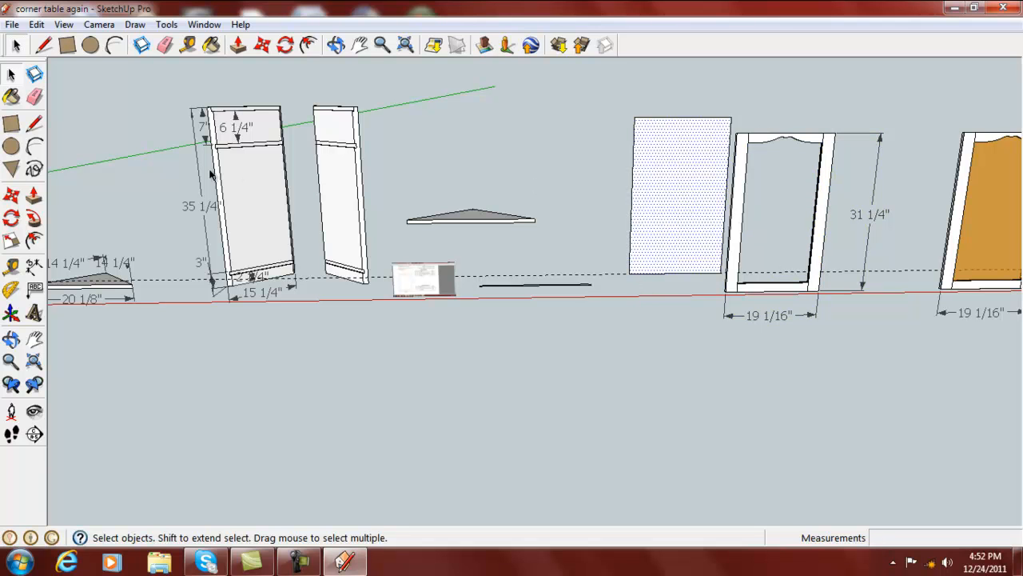
{"action": "left_click", "coordinate": [11, 195]}
{"action": "left_click", "coordinate": [667, 243]}
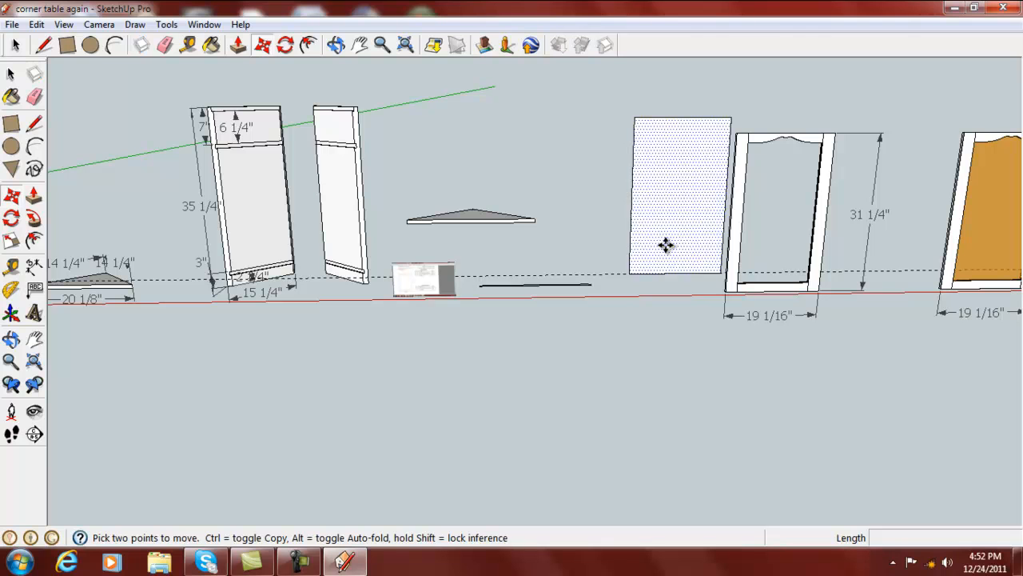
{"action": "left_click", "coordinate": [603, 243]}
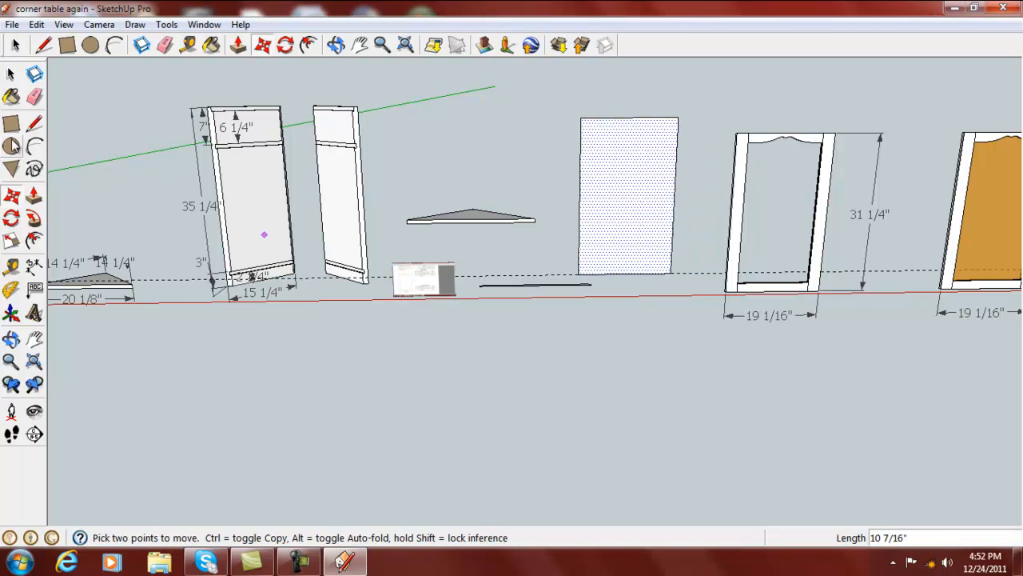
Try the Scale tool on the blank rectangle and on the empty door frame selected with its dimensions, without resizing either
{"action": "left_click", "coordinate": [11, 240]}
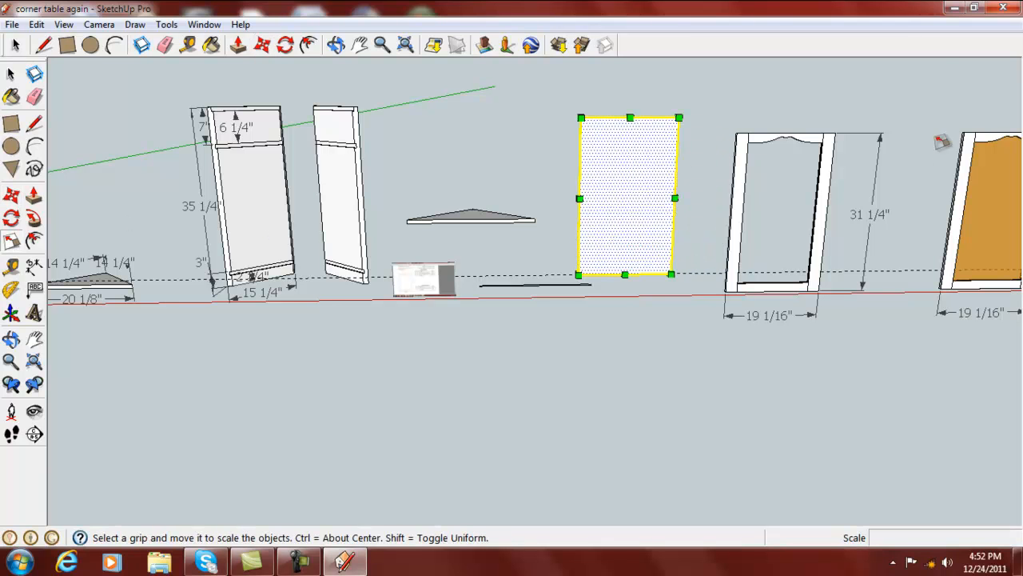
{"action": "left_click", "coordinate": [750, 138]}
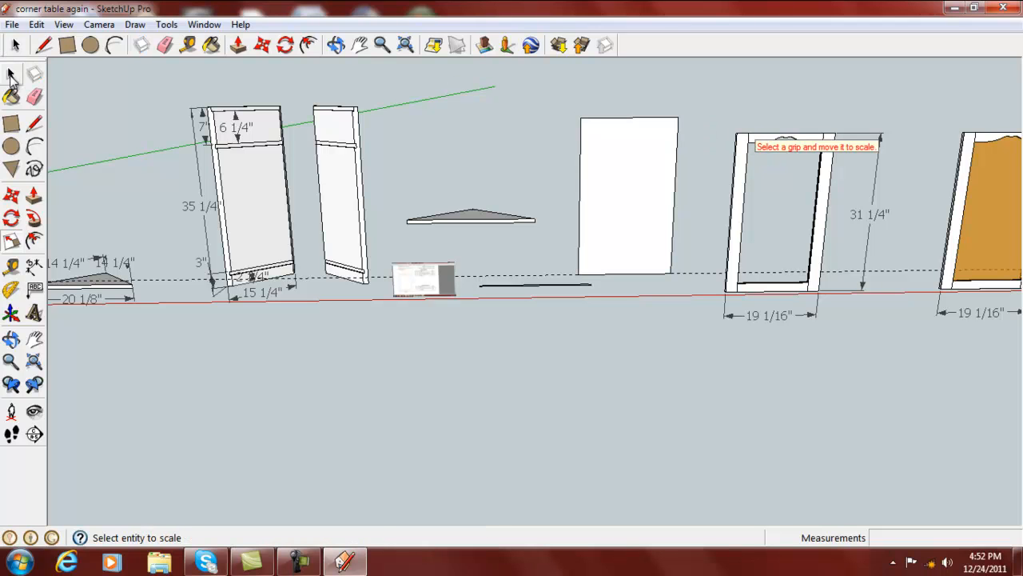
{"action": "left_click", "coordinate": [10, 73]}
{"action": "left_click_drag", "start_coordinate": [714, 92], "coordinate": [909, 361]}
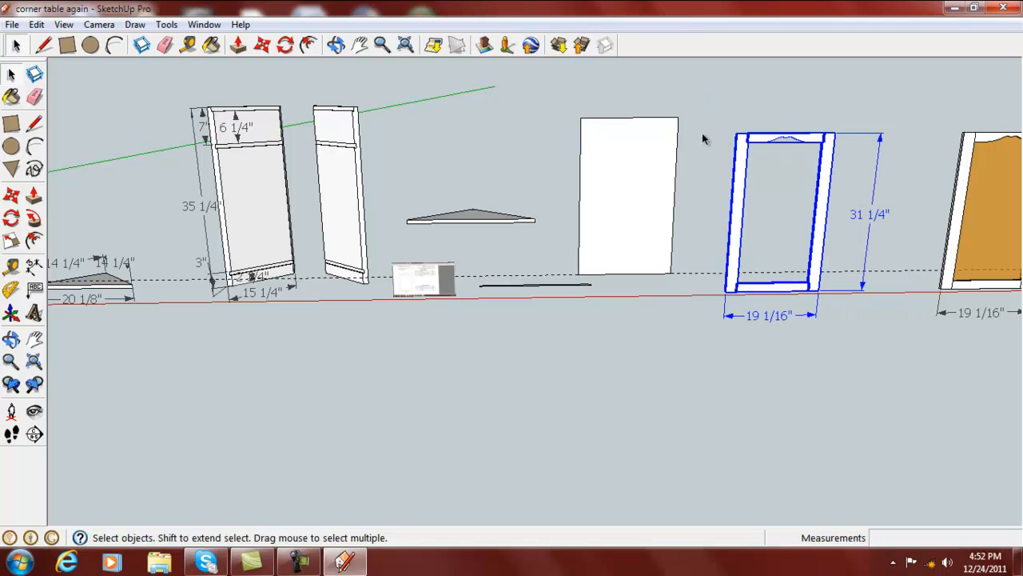
{"action": "left_click", "coordinate": [12, 239]}
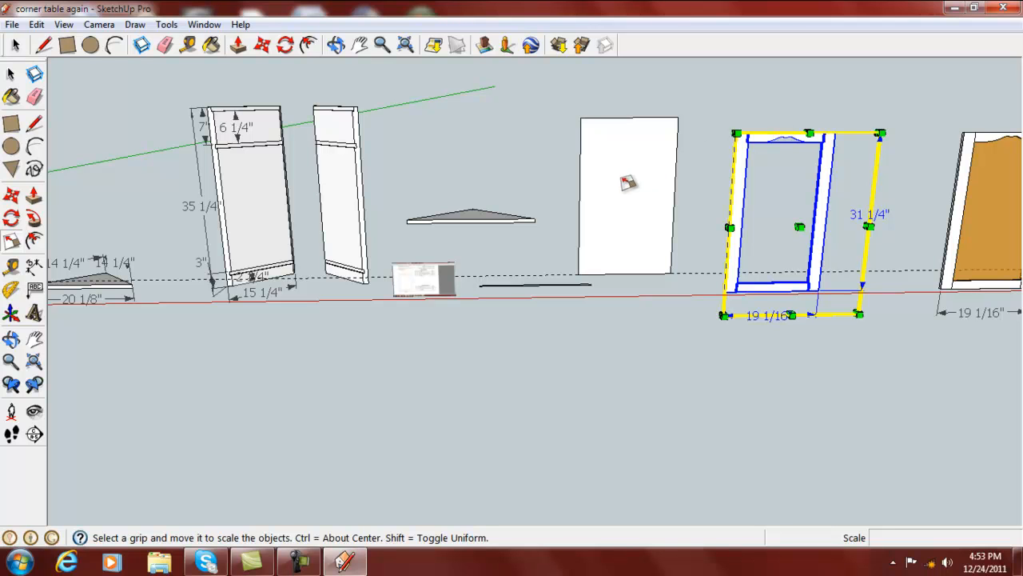
{"action": "scroll", "coordinate": [628, 183], "scroll_direction": "down", "scroll_amount": 2}
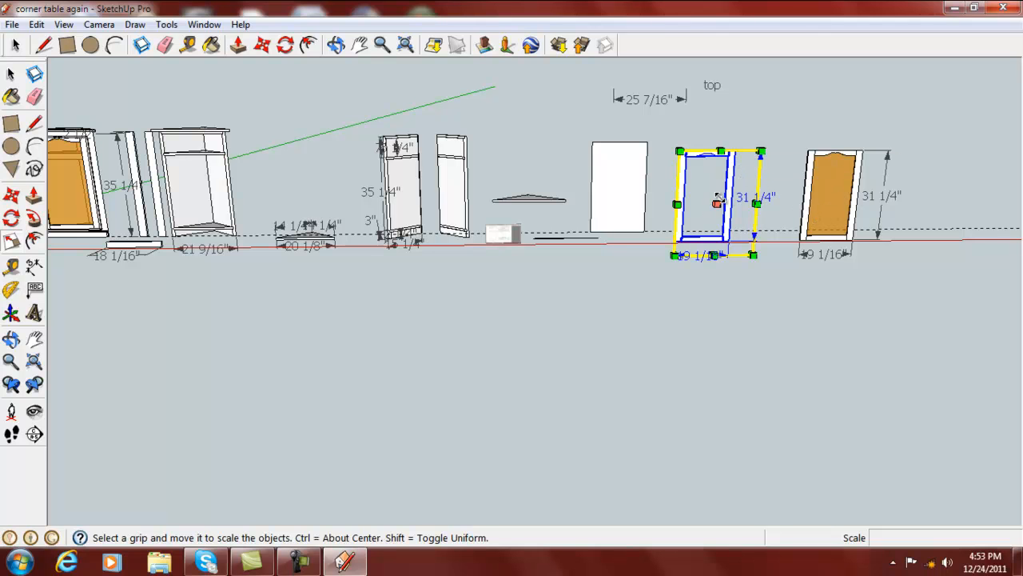
{"action": "scroll", "coordinate": [748, 203], "scroll_direction": "up", "scroll_amount": 1}
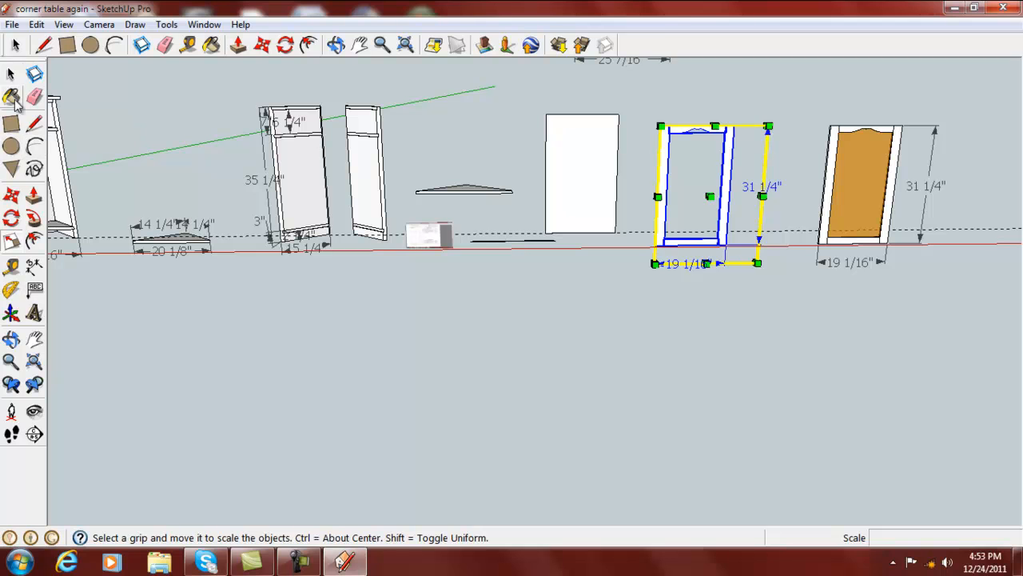
{"action": "left_click", "coordinate": [11, 74]}
{"action": "left_click", "coordinate": [741, 94]}
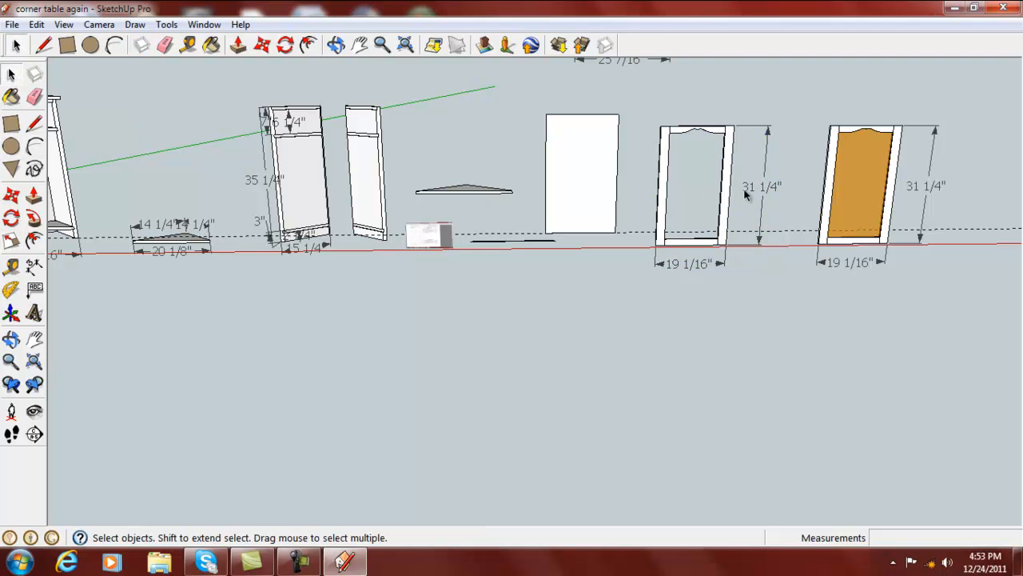
Pull the right stile about 14 1/4" out of the empty door frame
{"action": "left_click", "coordinate": [726, 195]}
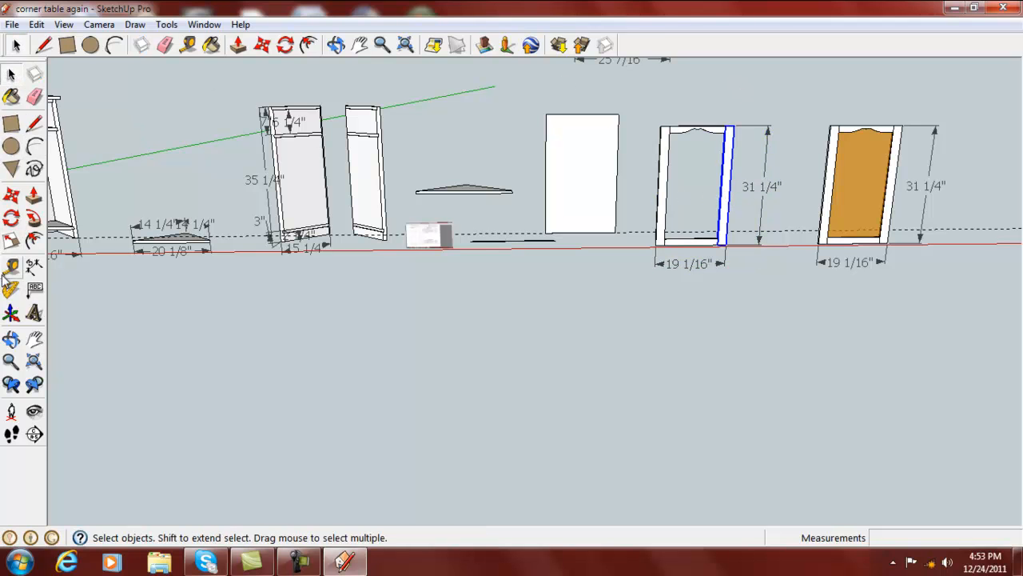
{"action": "left_click", "coordinate": [11, 194]}
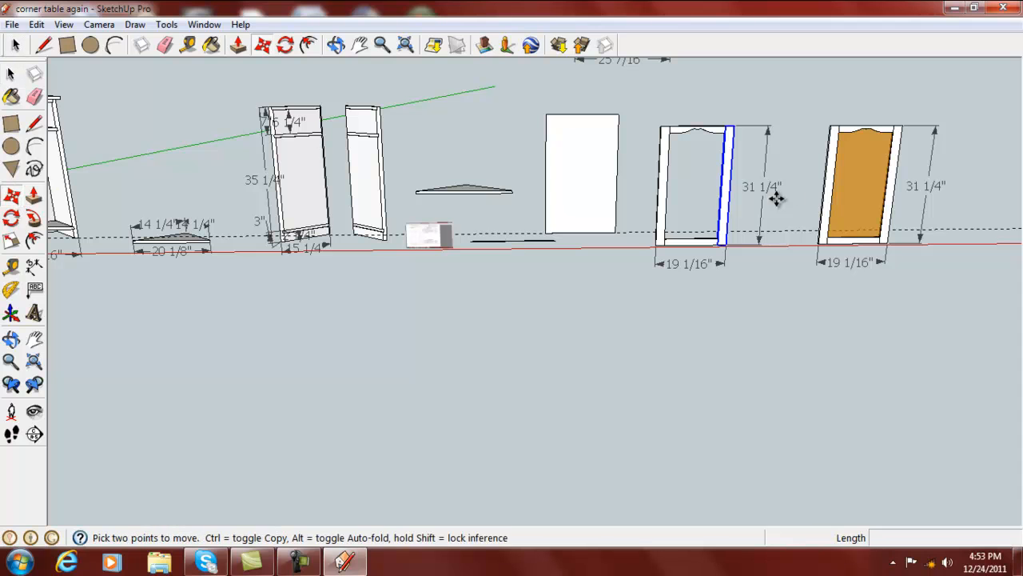
{"action": "left_click", "coordinate": [726, 230]}
{"action": "left_click", "coordinate": [766, 230]}
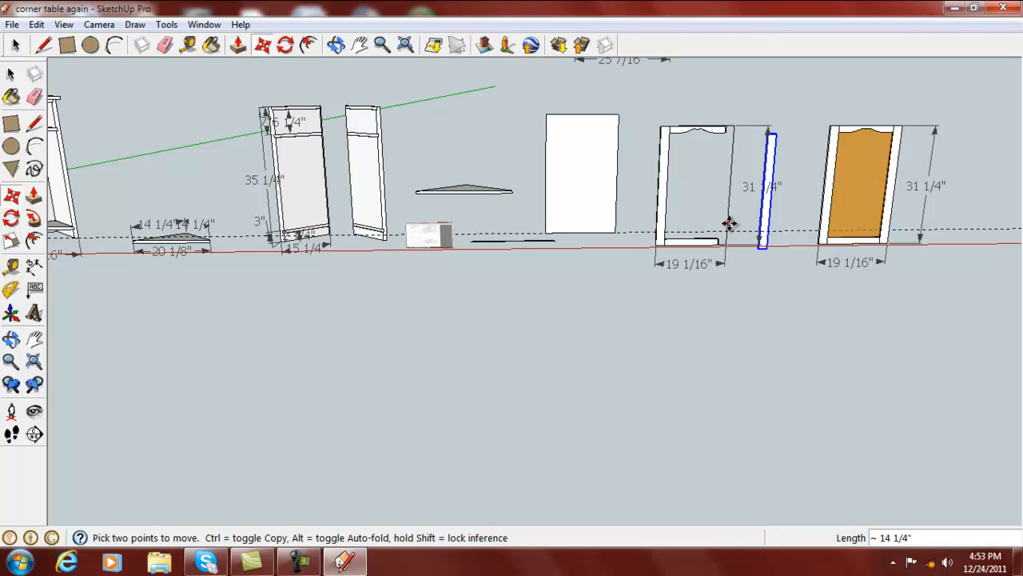
Move the loose stile back into the door frame, snapping its lower corner to the end of the bottom rail
{"action": "scroll", "coordinate": [768, 228], "scroll_direction": "up", "scroll_amount": 5}
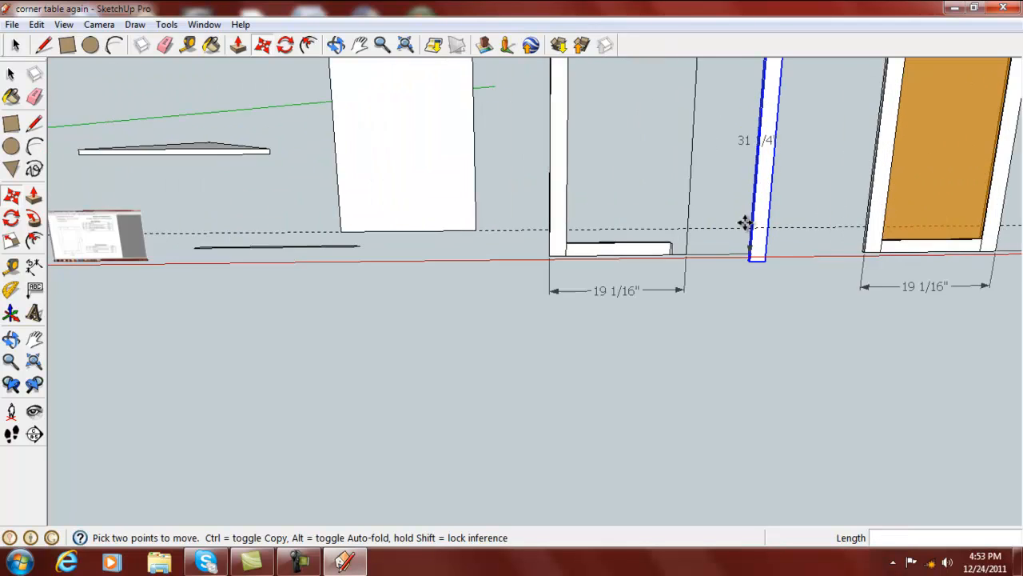
{"action": "left_click", "coordinate": [752, 270]}
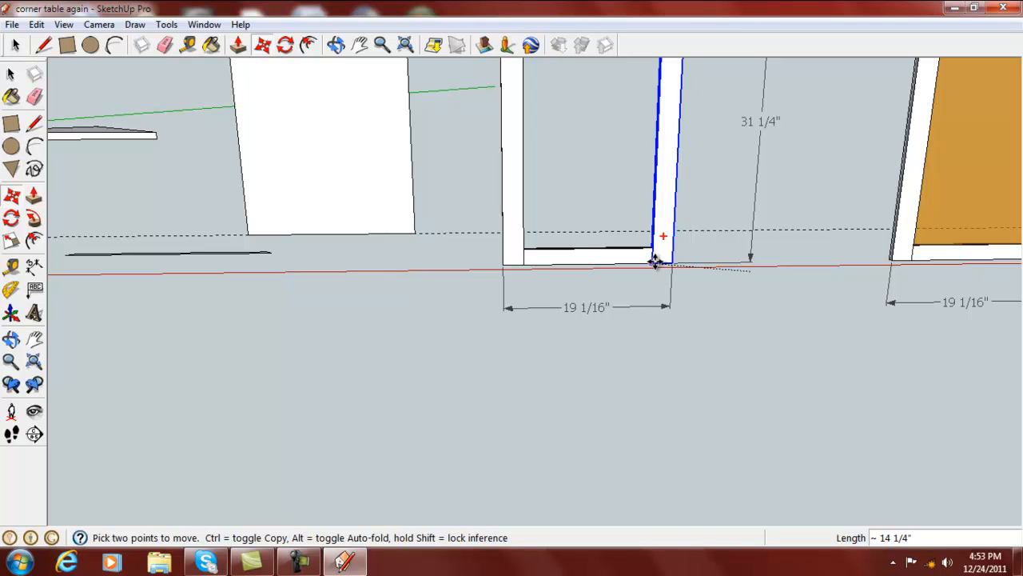
{"action": "left_click", "coordinate": [654, 263]}
Look over the row of parts from the doors back to the finished cabinet, including the image of the door cut list
{"action": "scroll", "coordinate": [676, 258], "scroll_direction": "down", "scroll_amount": 5}
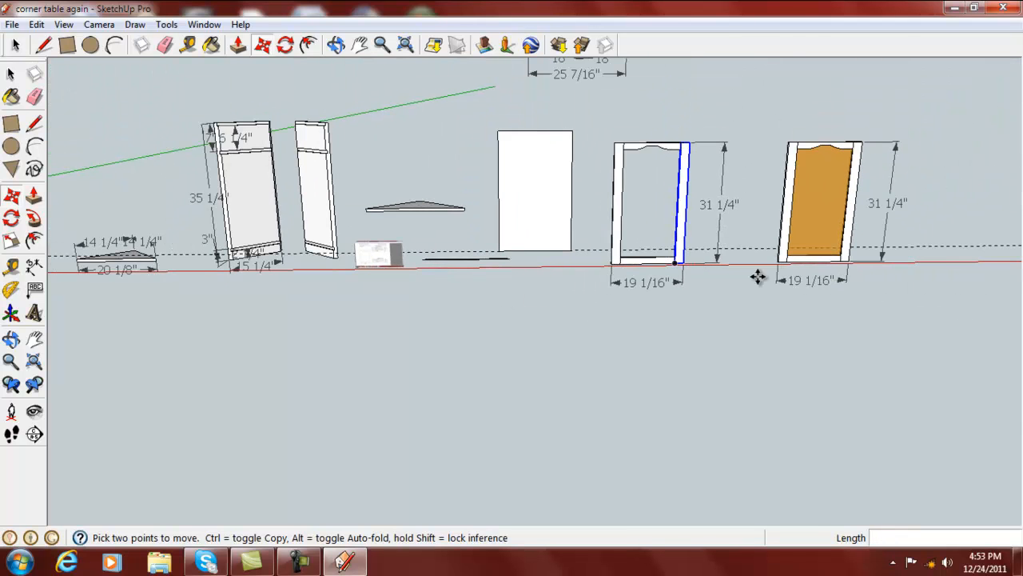
{"action": "scroll", "coordinate": [757, 277], "scroll_direction": "down", "scroll_amount": 2}
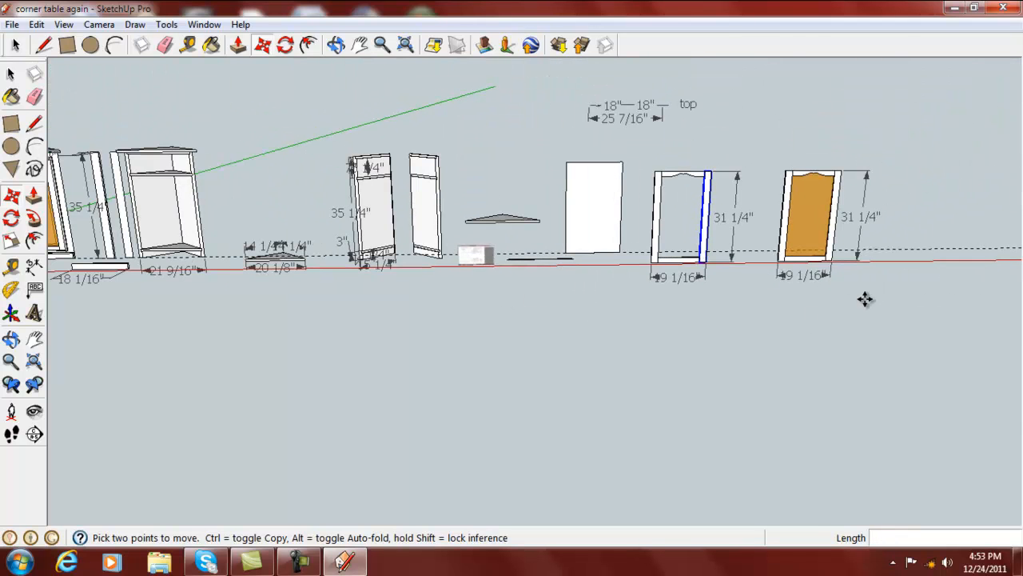
{"action": "mouse_move", "coordinate": [844, 355]}
{"action": "middle_mouse_down"}
{"action": "mouse_move", "coordinate": [713, 413]}
{"action": "mouse_move", "coordinate": [590, 405]}
{"action": "mouse_move", "coordinate": [648, 315]}
{"action": "mouse_move", "coordinate": [757, 323]}
{"action": "mouse_move", "coordinate": [800, 343]}
{"action": "middle_mouse_up"}
{"action": "key", "text": "m"}
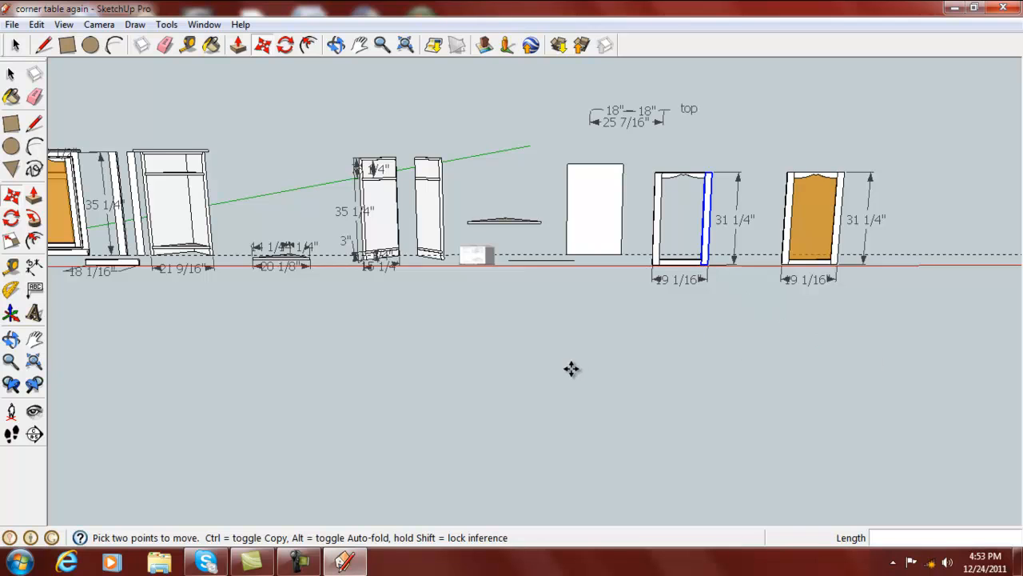
{"action": "scroll", "coordinate": [624, 382], "scroll_direction": "down", "scroll_amount": 3}
{"action": "scroll", "coordinate": [276, 288], "scroll_direction": "up", "scroll_amount": 6}
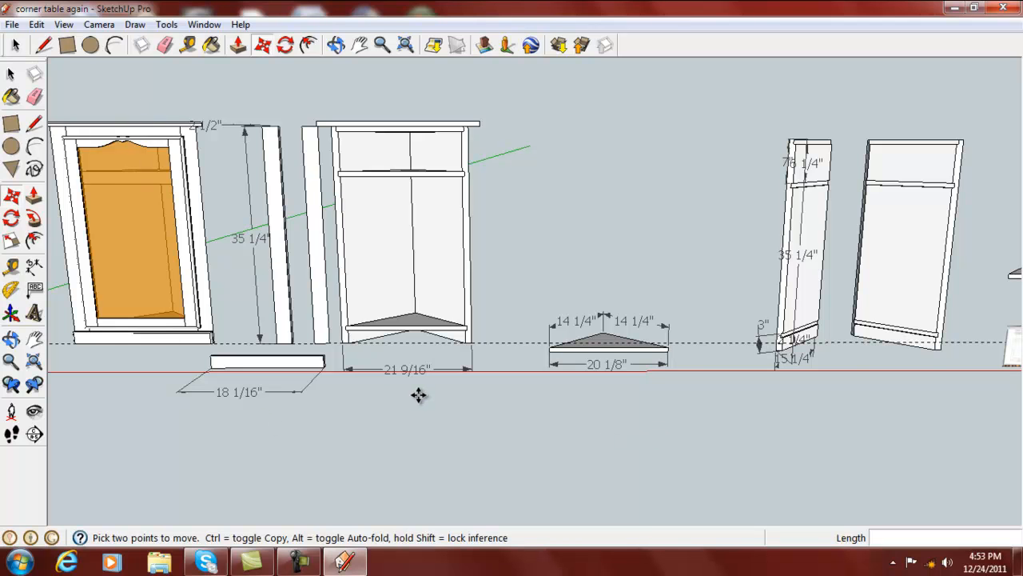
{"action": "scroll", "coordinate": [419, 395], "scroll_direction": "down", "scroll_amount": 4}
{"action": "scroll", "coordinate": [614, 455], "scroll_direction": "up", "scroll_amount": 1}
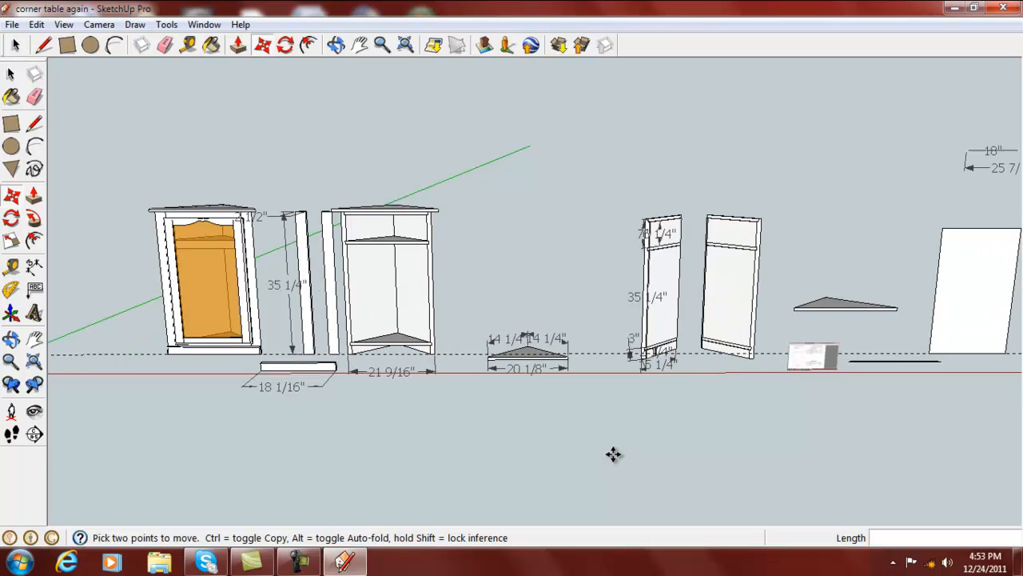
{"action": "scroll", "coordinate": [463, 446], "scroll_direction": "up", "scroll_amount": 1}
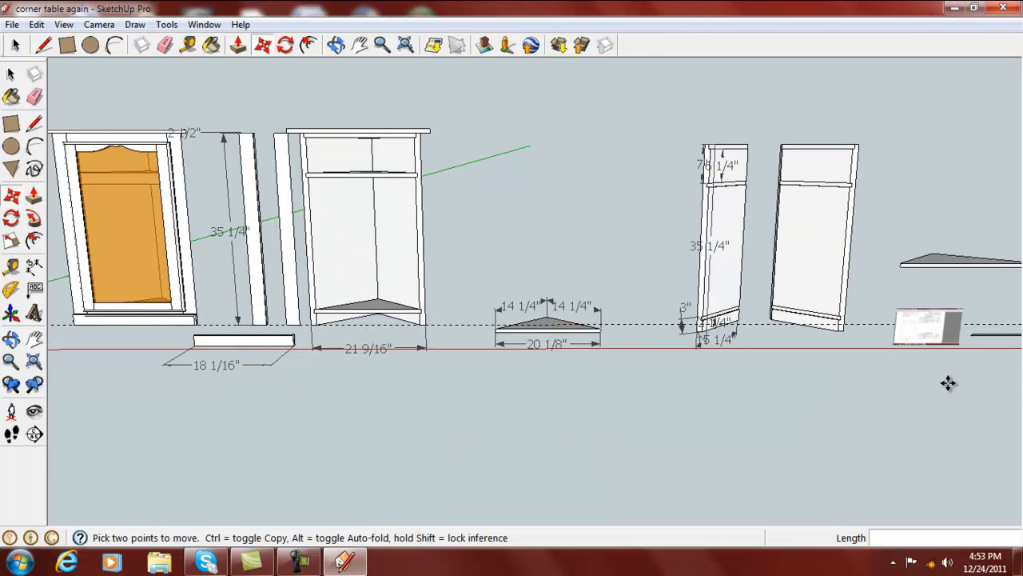
{"action": "scroll", "coordinate": [920, 328], "scroll_direction": "up", "scroll_amount": 5}
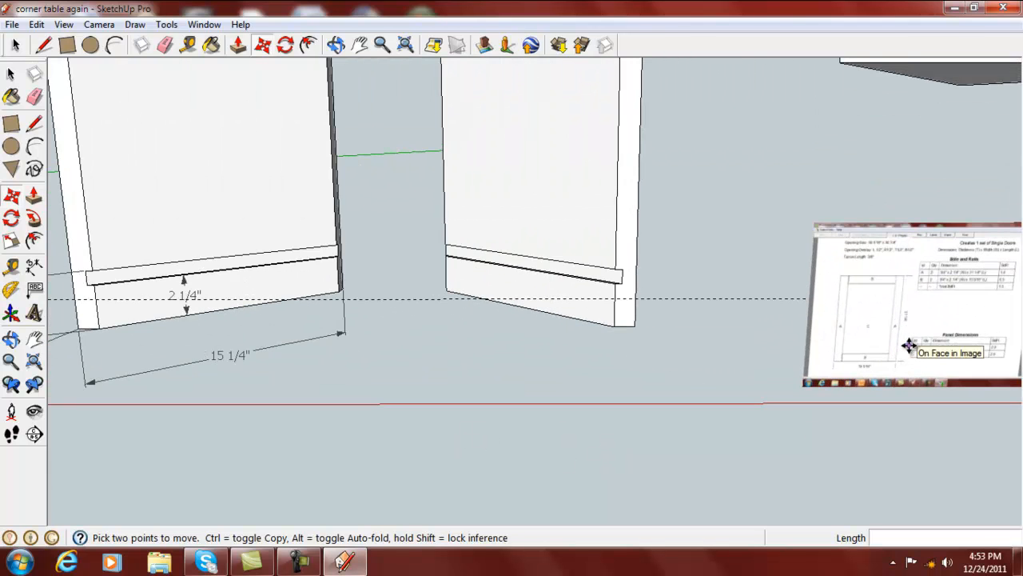
{"action": "scroll", "coordinate": [912, 344], "scroll_direction": "down", "scroll_amount": 8}
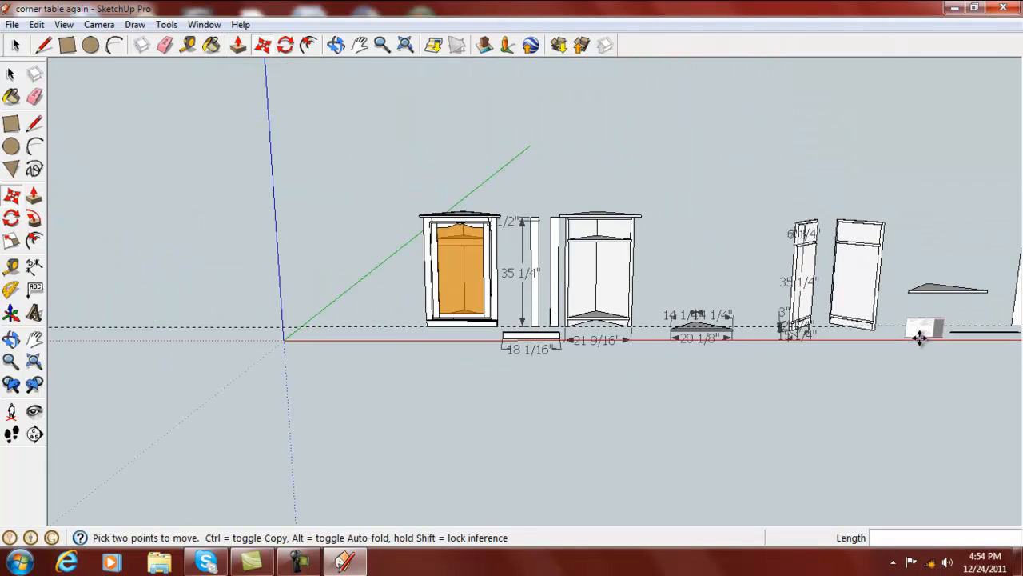
Review the whole row at an angle, from the paneled door back to the finished cabinet, carcass, triangular shelf and side panel
{"action": "scroll", "coordinate": [919, 337], "scroll_direction": "down", "scroll_amount": 1}
{"action": "mouse_move", "coordinate": [894, 387]}
{"action": "middle_mouse_down", "text": "shift"}
{"action": "mouse_move", "coordinate": [884, 395]}
{"action": "mouse_move", "coordinate": [664, 381]}
{"action": "mouse_move", "coordinate": [699, 339]}
{"action": "middle_mouse_up", "text": "shift"}
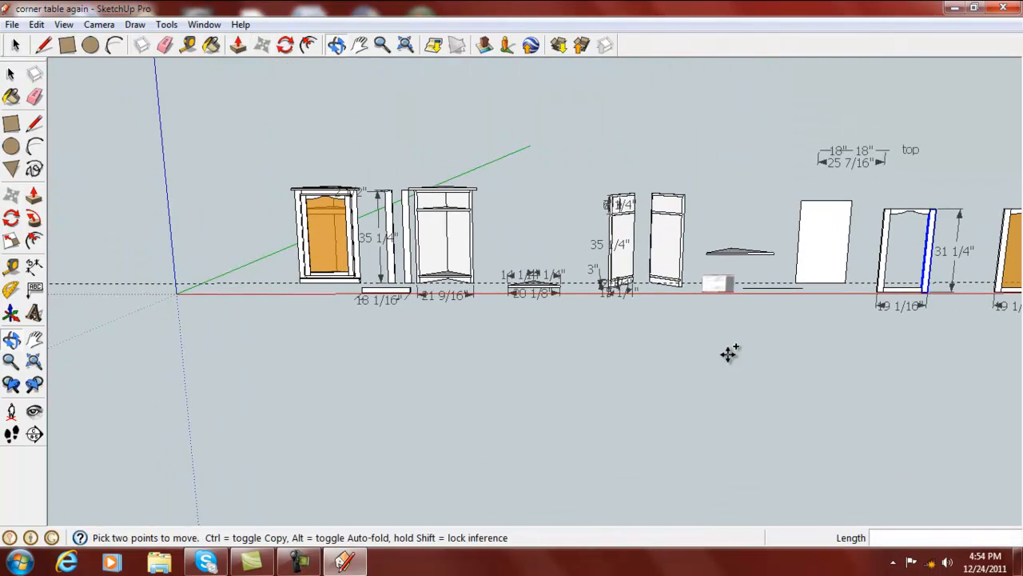
{"action": "mouse_move", "coordinate": [874, 394]}
{"action": "middle_mouse_down"}
{"action": "mouse_move", "coordinate": [704, 423]}
{"action": "mouse_move", "coordinate": [836, 416]}
{"action": "mouse_move", "coordinate": [596, 403]}
{"action": "mouse_move", "coordinate": [577, 388]}
{"action": "middle_mouse_up"}
{"action": "scroll", "coordinate": [633, 389], "scroll_direction": "down", "scroll_amount": 3}
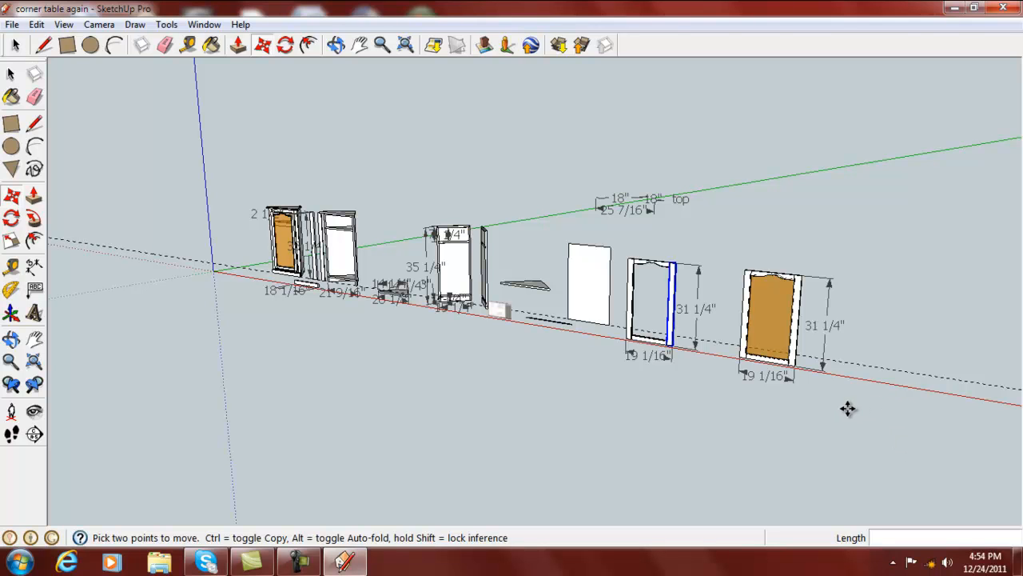
{"action": "scroll", "coordinate": [901, 406], "scroll_direction": "up", "scroll_amount": 4}
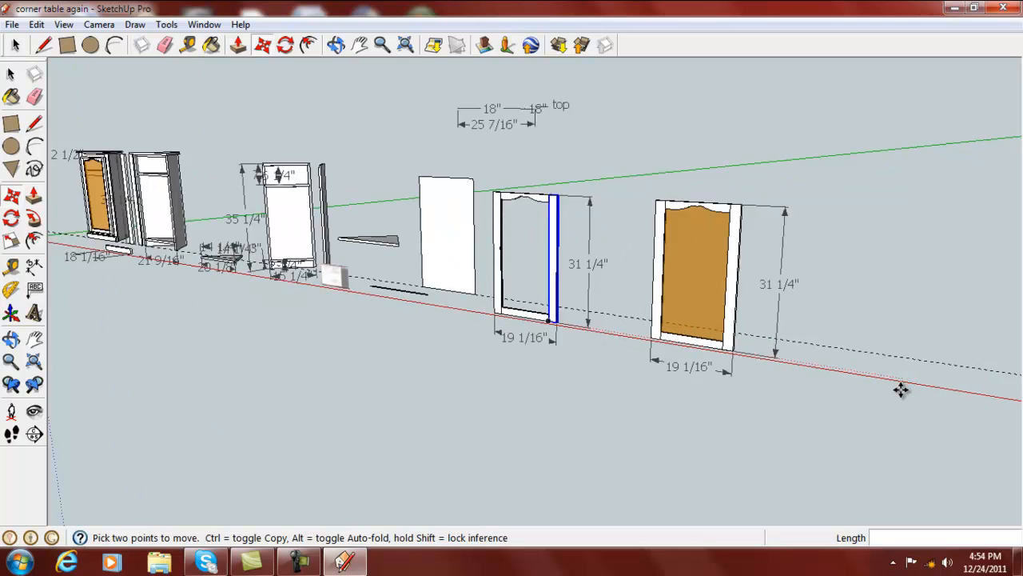
{"action": "scroll", "coordinate": [887, 406], "scroll_direction": "down", "scroll_amount": 2}
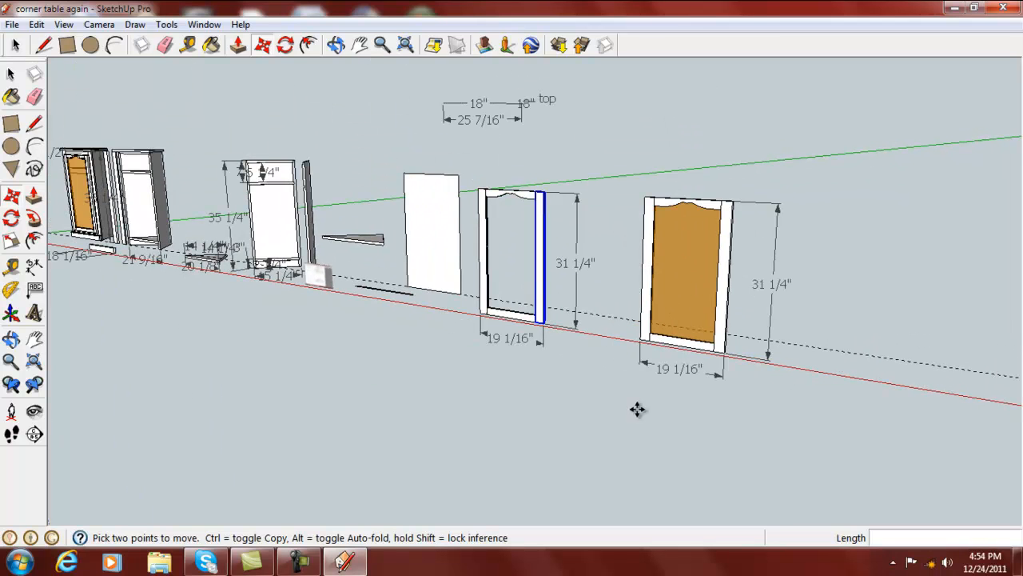
{"action": "middle_click_drag", "start_coordinate": [282, 336], "coordinate": [576, 352]}
{"action": "scroll", "coordinate": [562, 266], "scroll_direction": "up", "scroll_amount": 3}
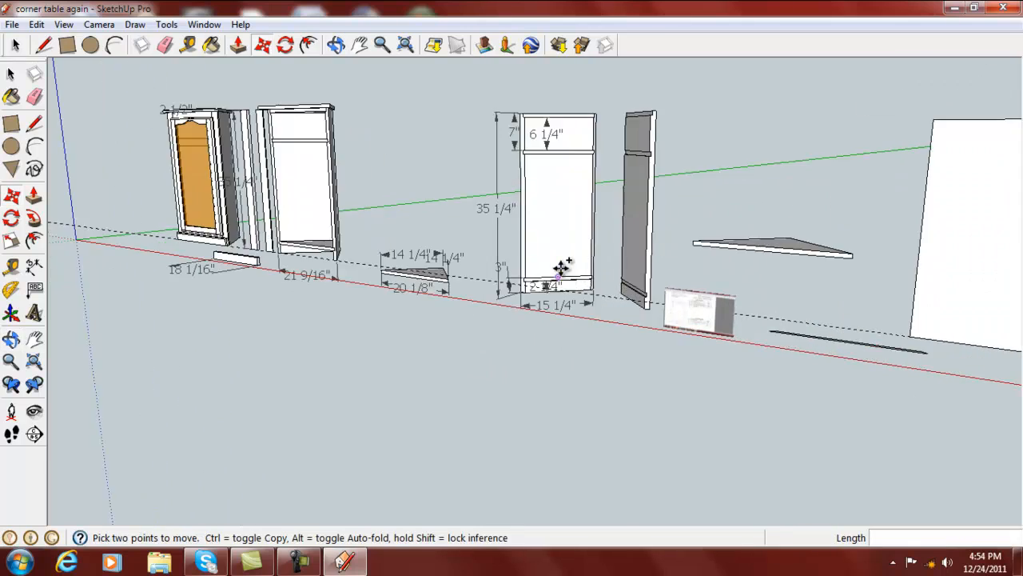
{"action": "scroll", "coordinate": [562, 266], "scroll_direction": "up", "scroll_amount": 4}
{"action": "middle_click_drag", "start_coordinate": [434, 304], "coordinate": [749, 480]}
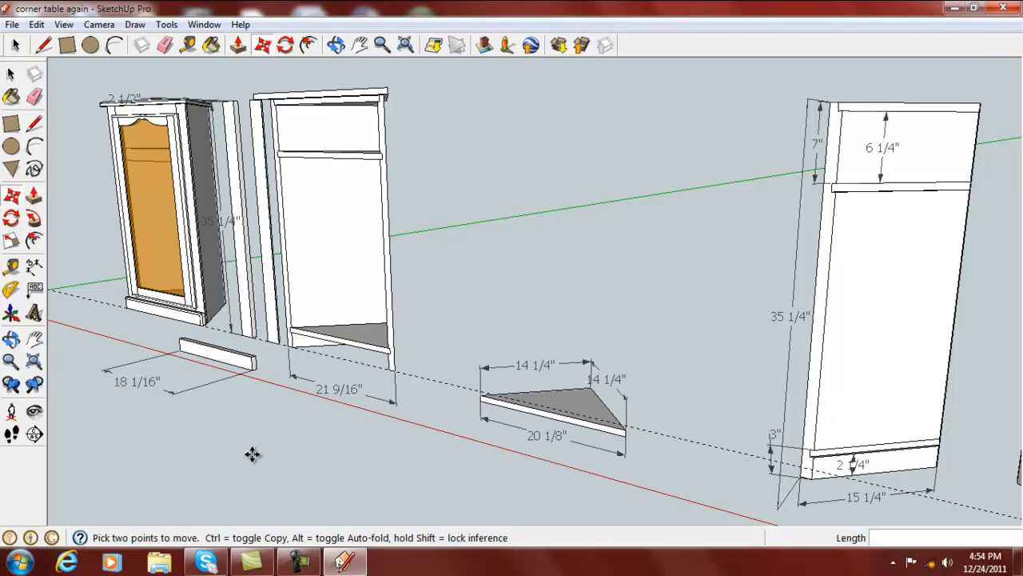
{"action": "middle_click_drag", "start_coordinate": [253, 452], "coordinate": [294, 454]}
{"action": "middle_click_drag", "start_coordinate": [376, 455], "coordinate": [402, 461]}
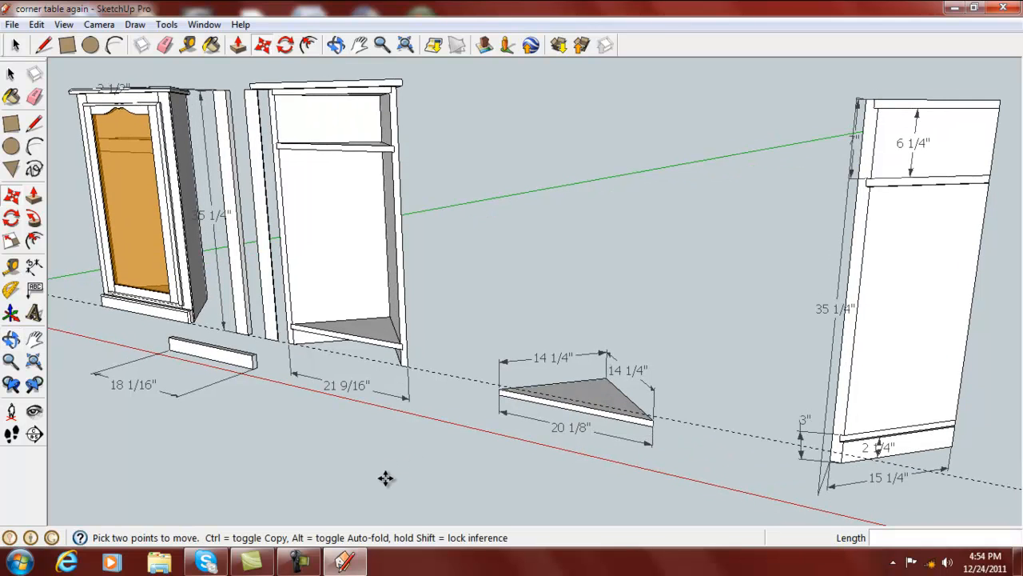